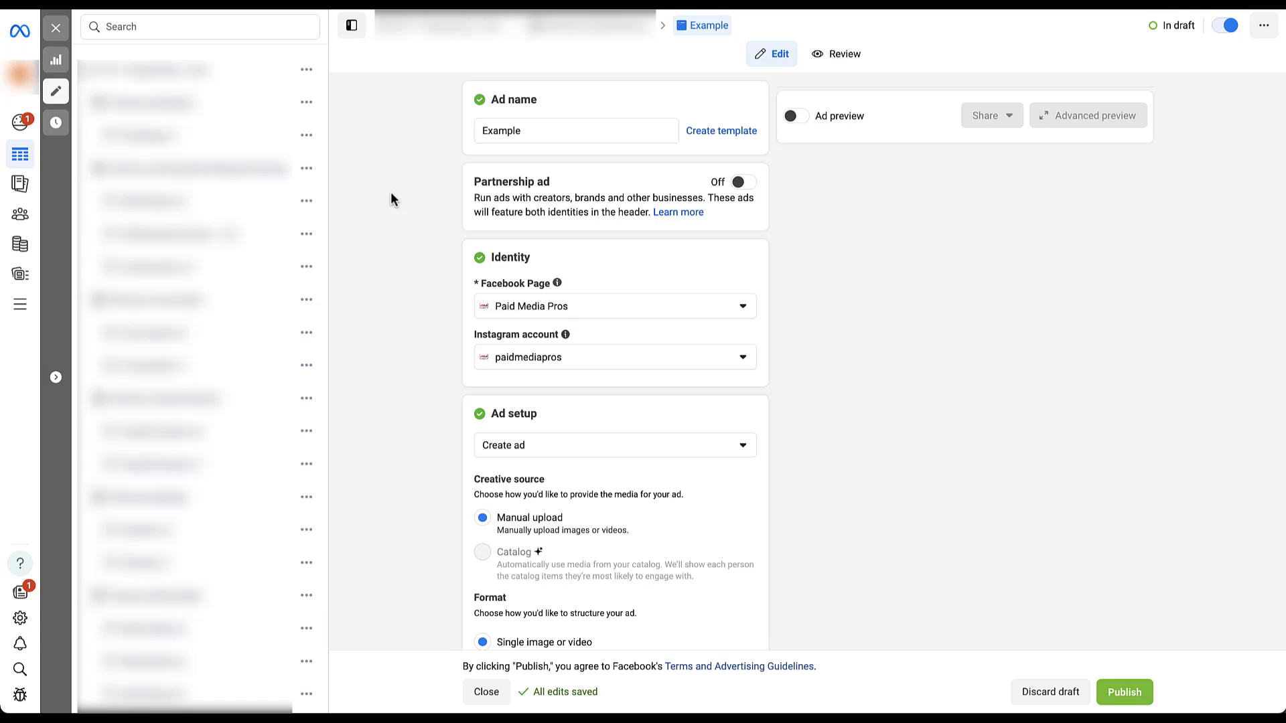
# Add the Instagram image of the speaker at the PUBCON podium as the ad's media, keeping the original crops for all placements
pyautogui.scroll(-3, 391, 192)
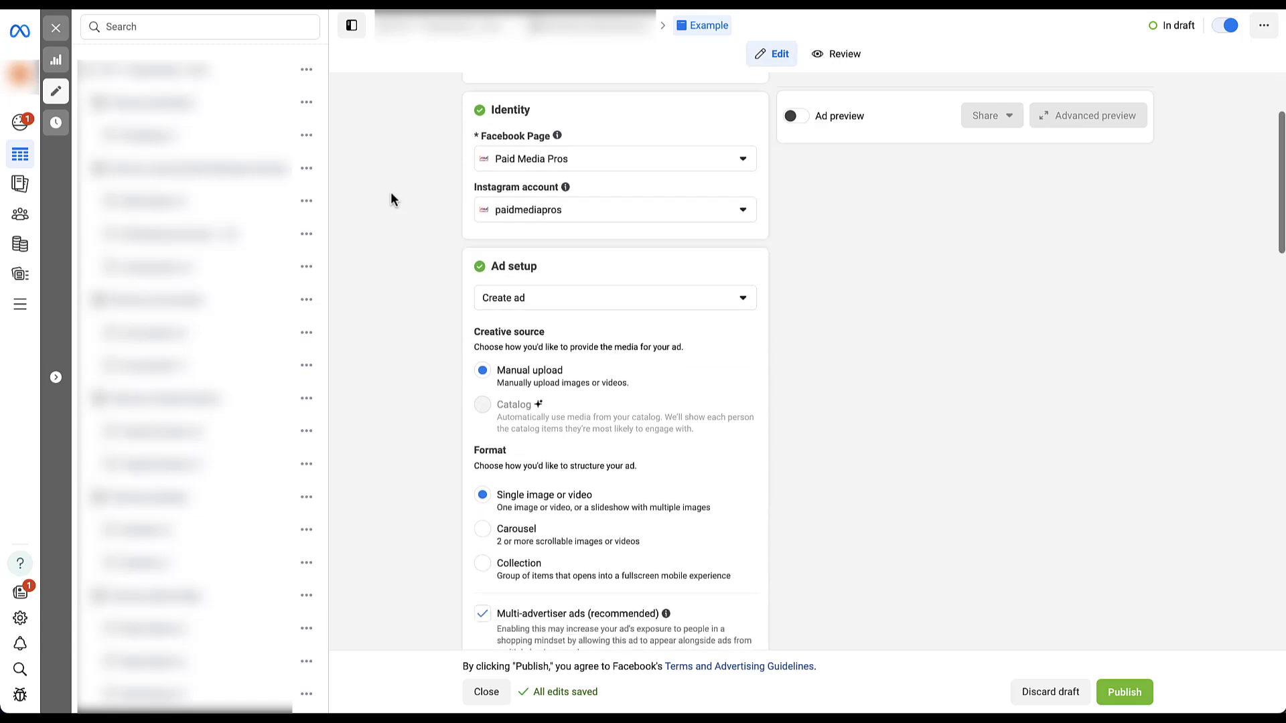
pyautogui.scroll(-2, 391, 199)
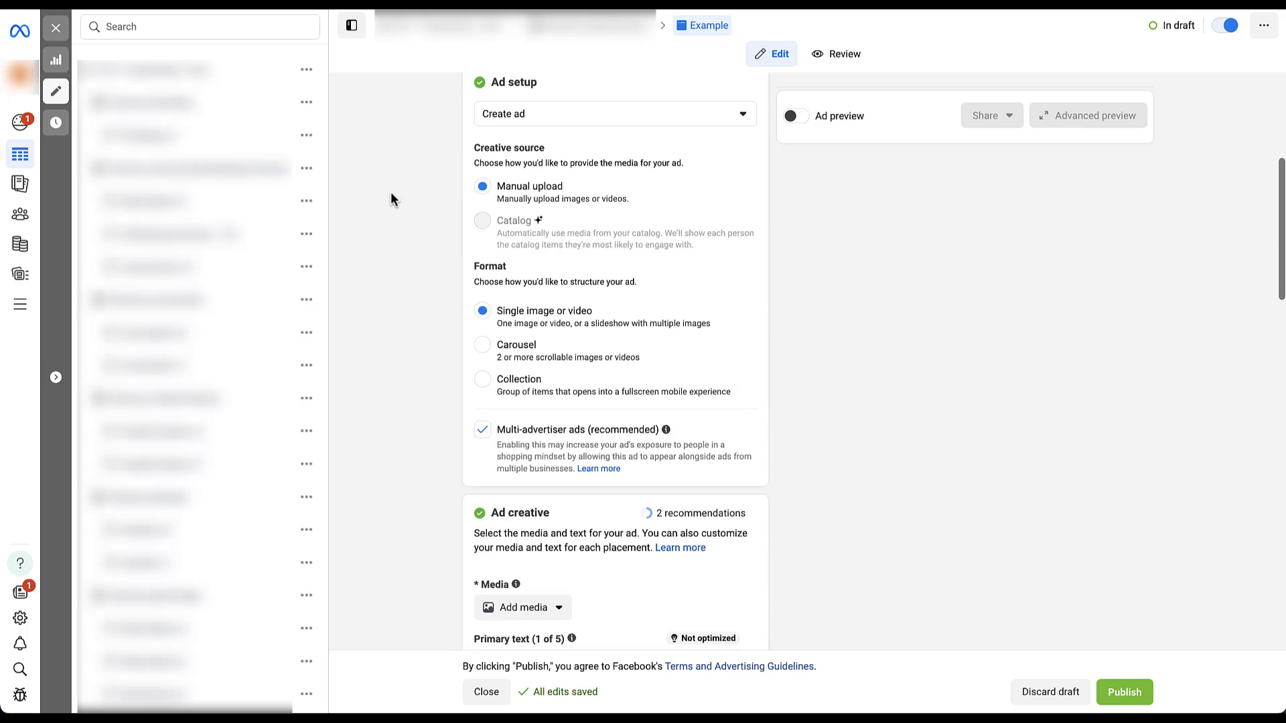
pyautogui.scroll(-2, 391, 199)
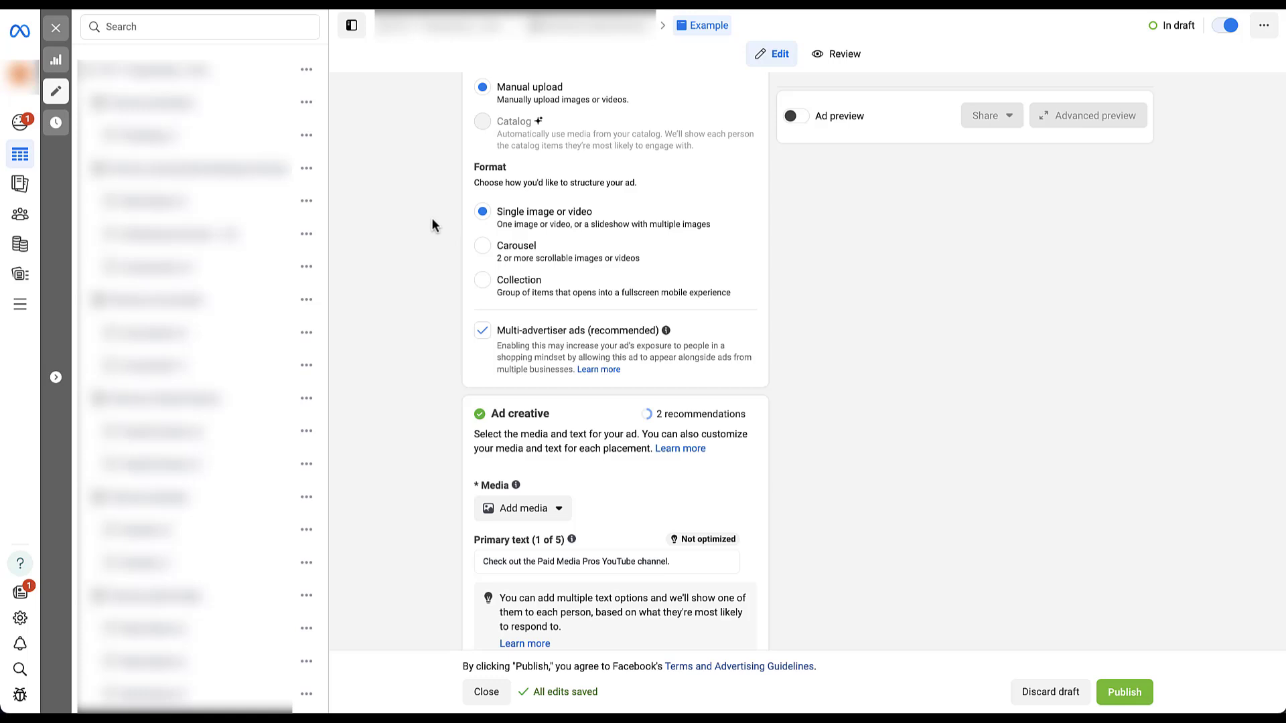
pyautogui.scroll(-4, 426, 221)
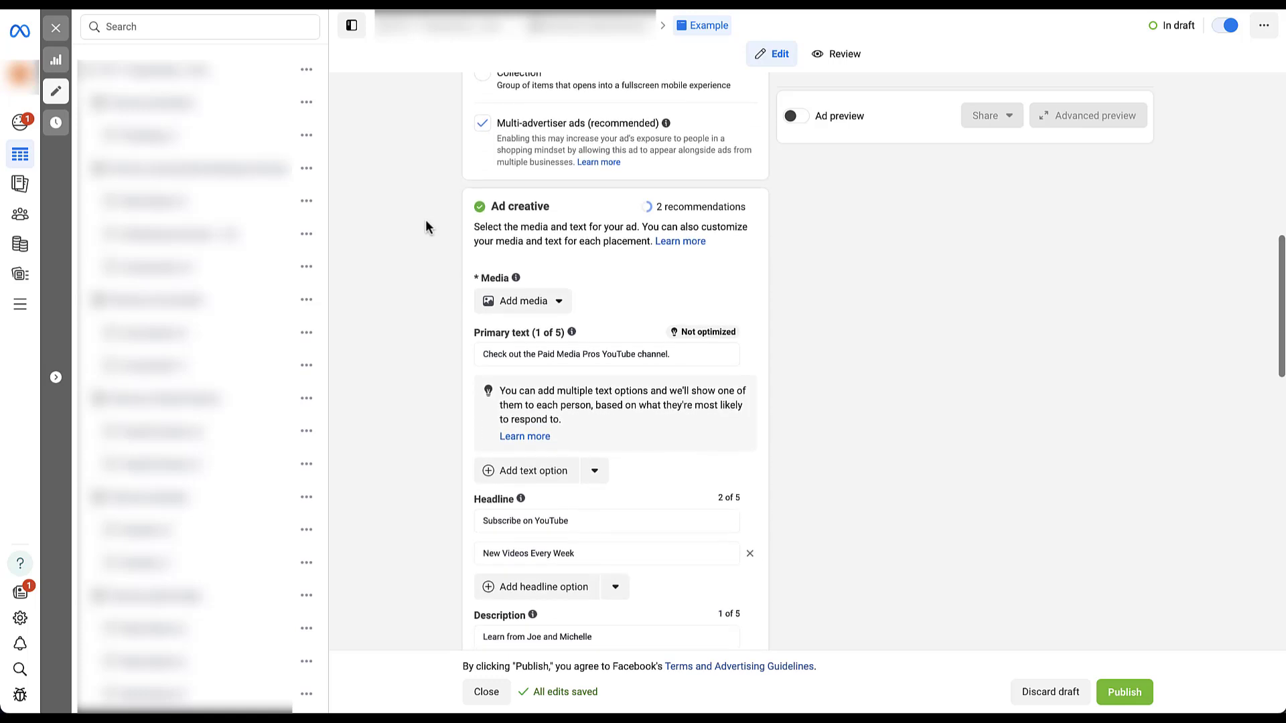
pyautogui.scroll(-1, 426, 221)
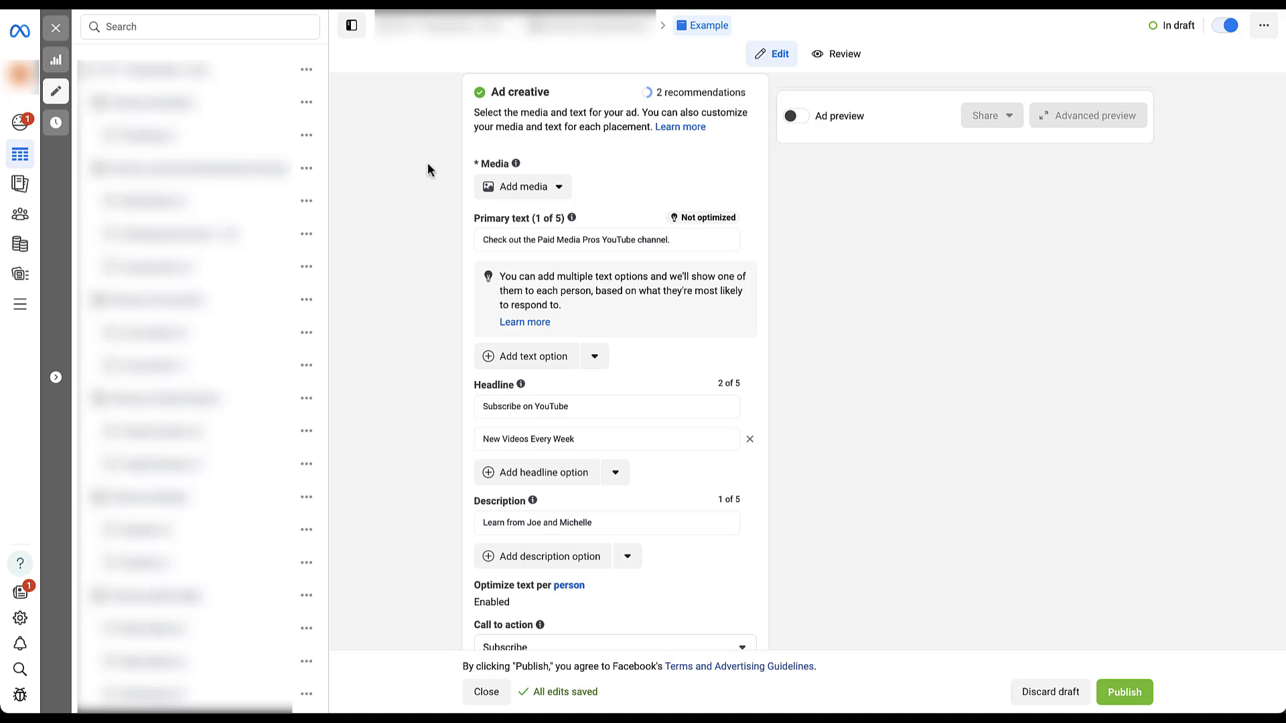
pyautogui.click(560, 188)
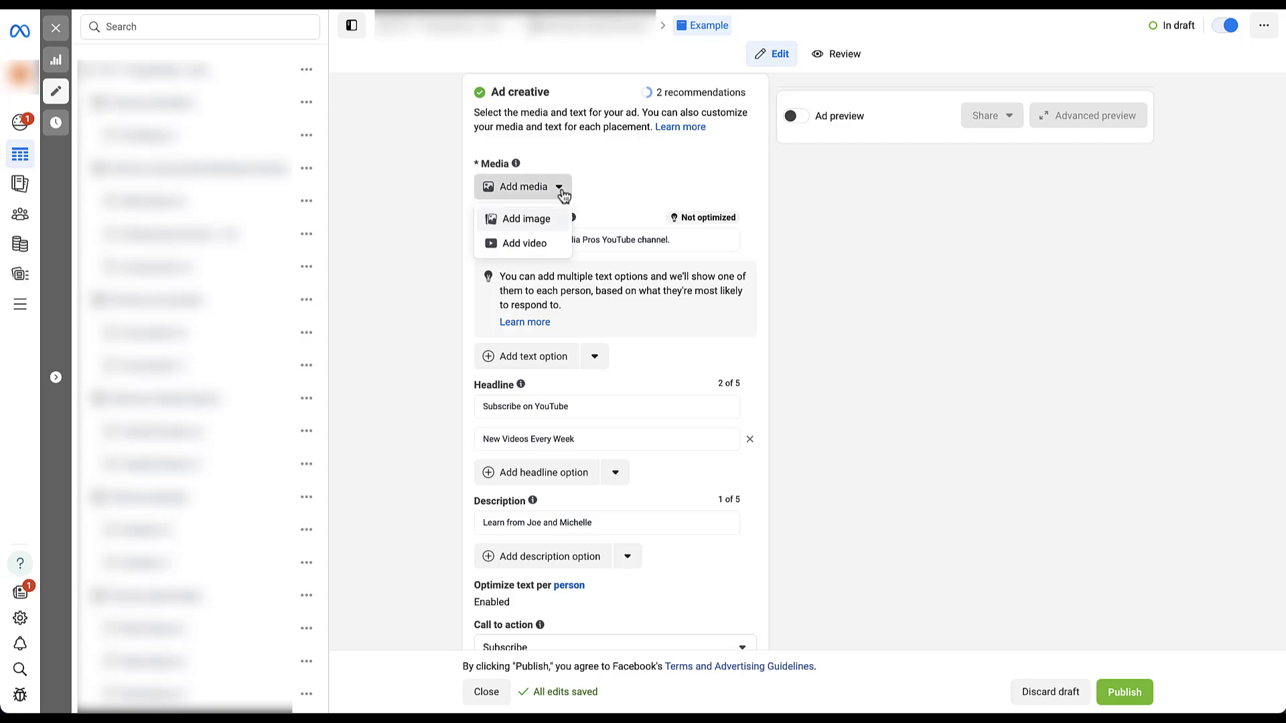
pyautogui.click(527, 219)
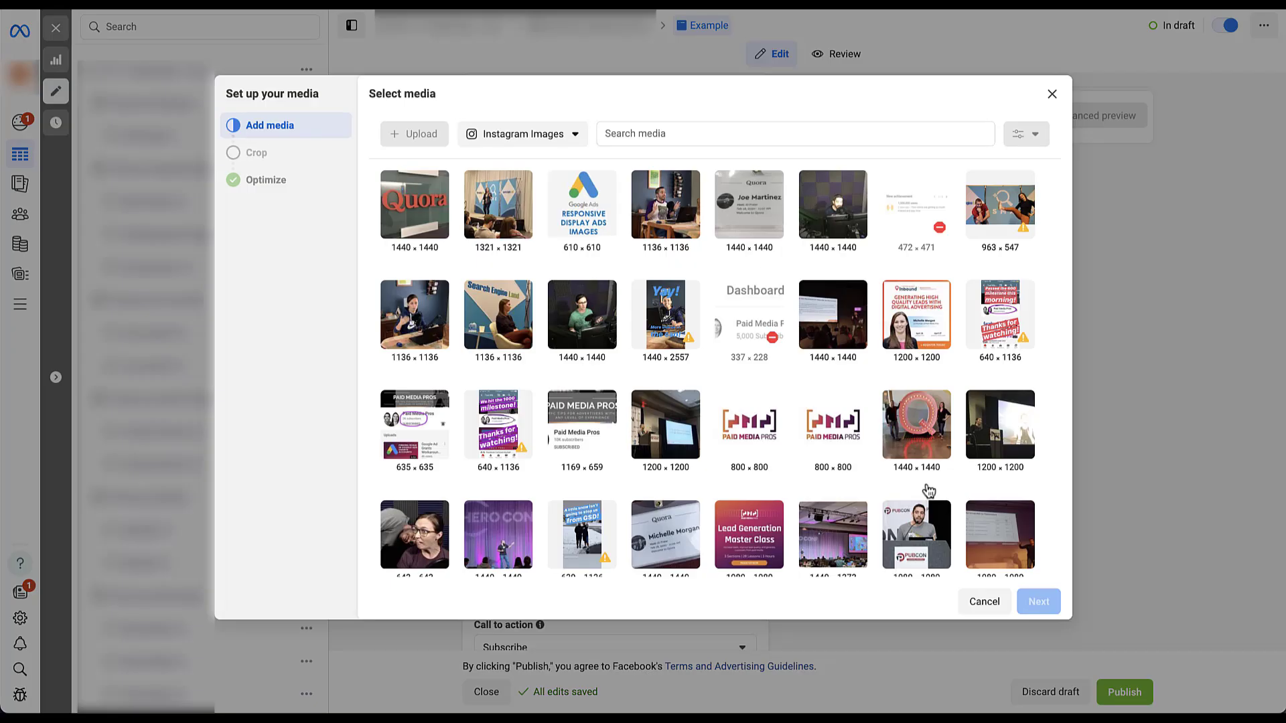
pyautogui.click(917, 534)
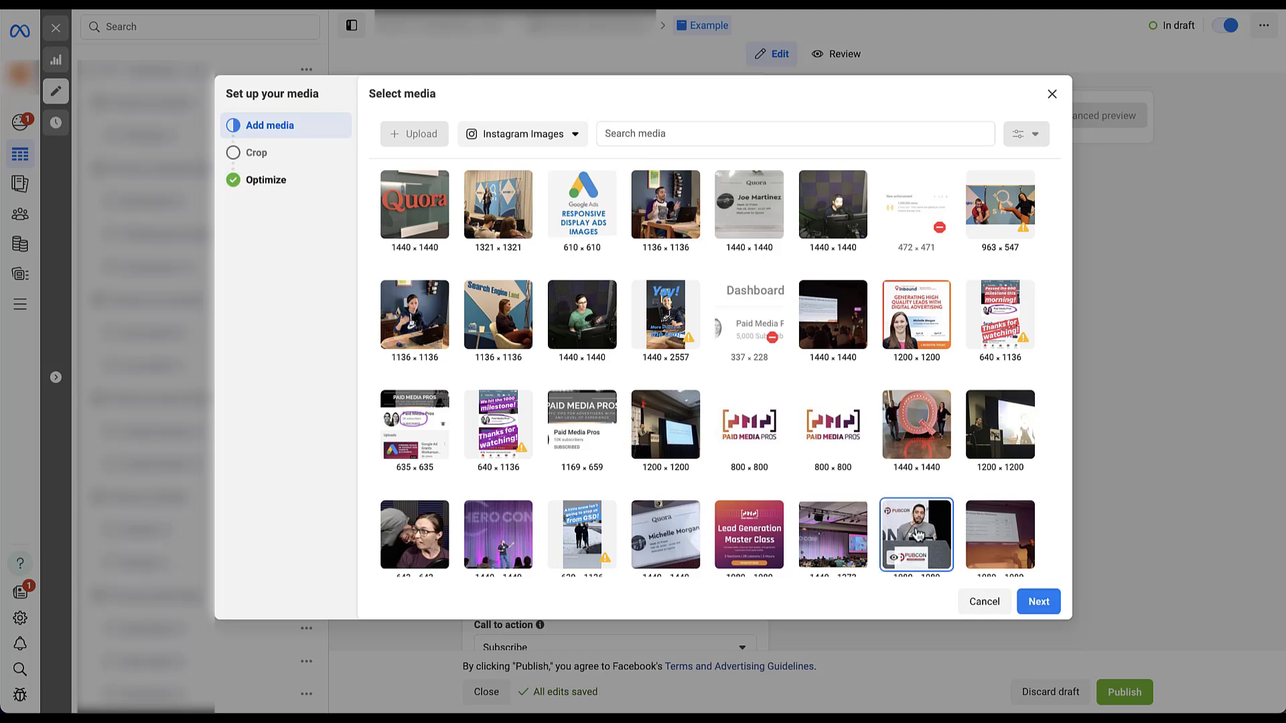
pyautogui.click(1039, 603)
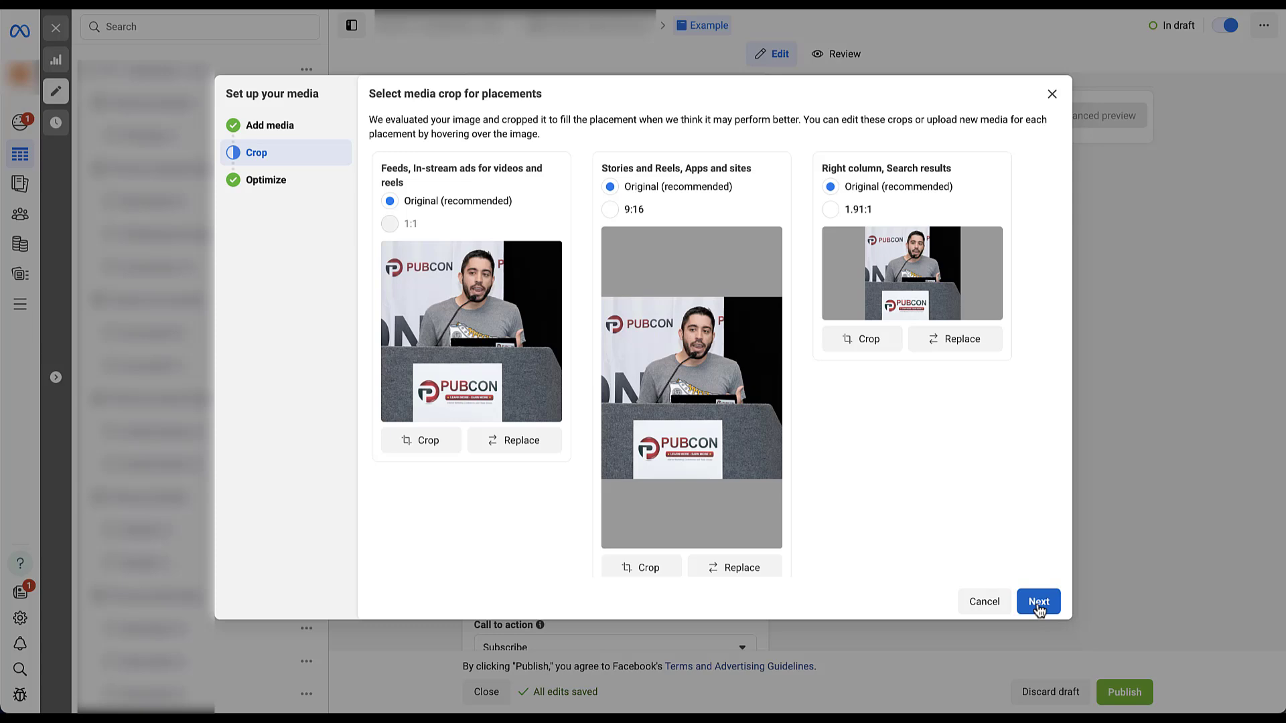
pyautogui.click(1039, 603)
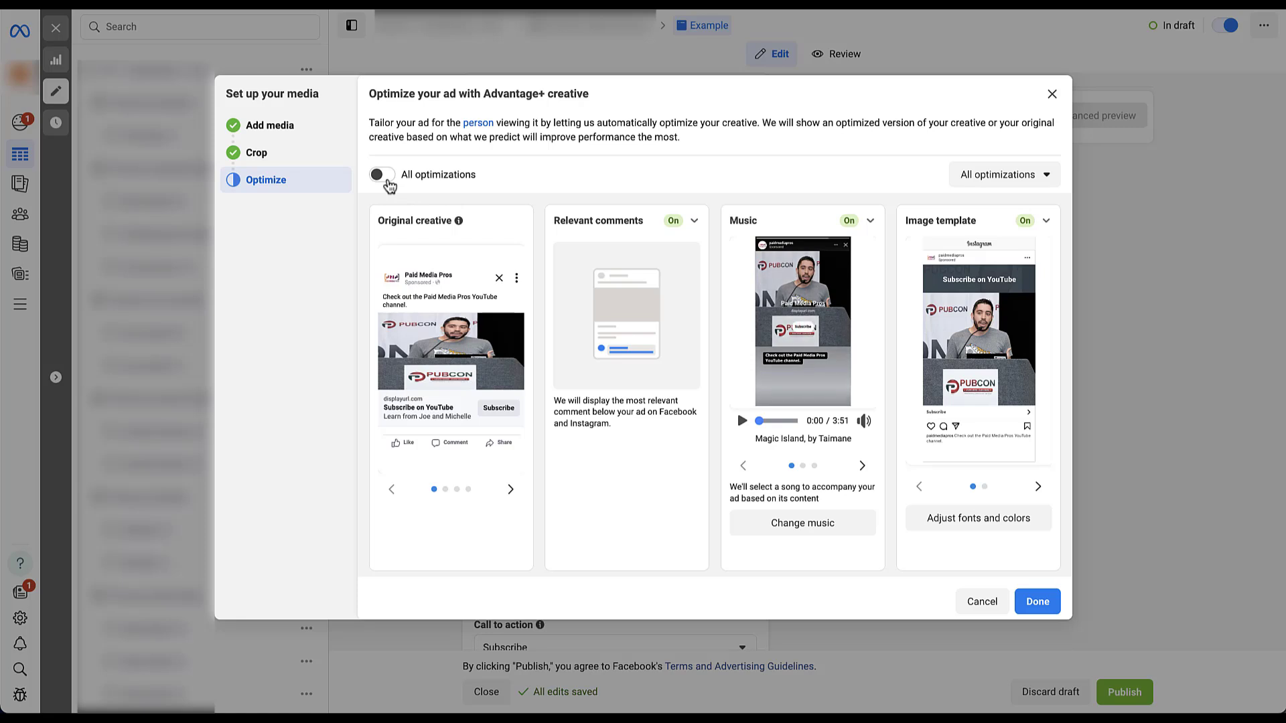
# Switch off all Advantage+ creative optimizations and check which optimization filter options are offered
pyautogui.click(385, 180)
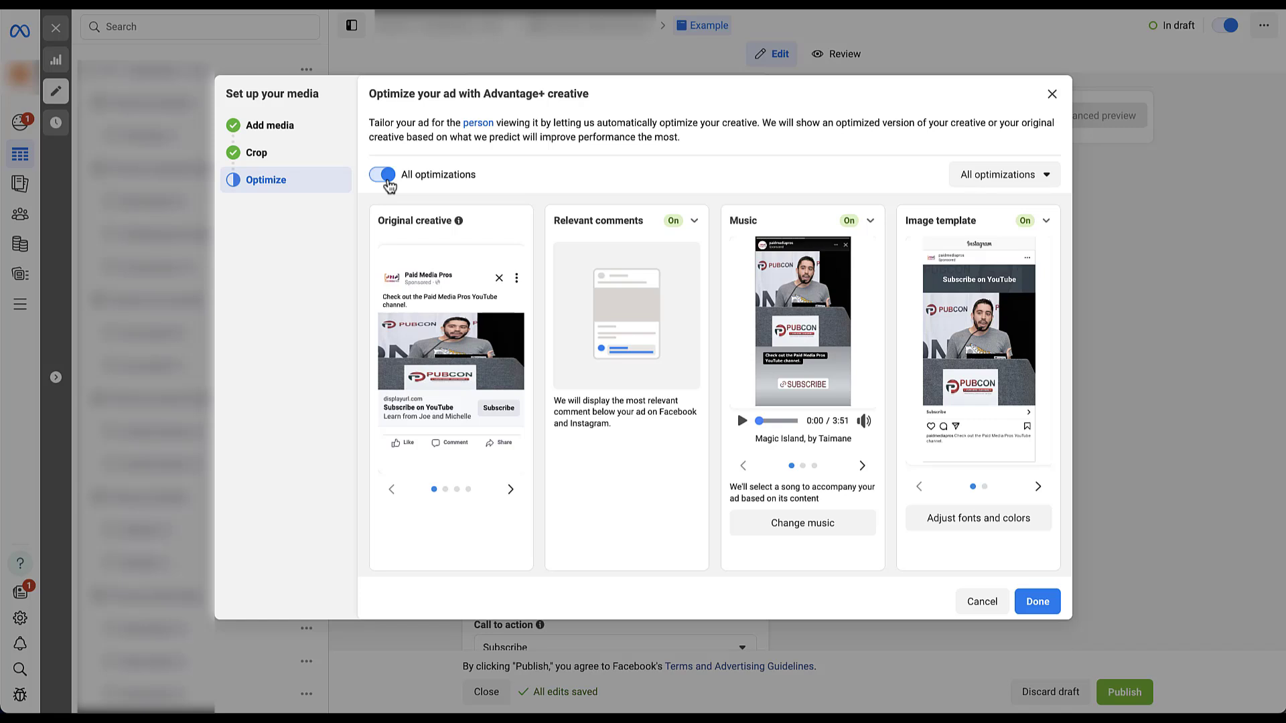
pyautogui.click(387, 179)
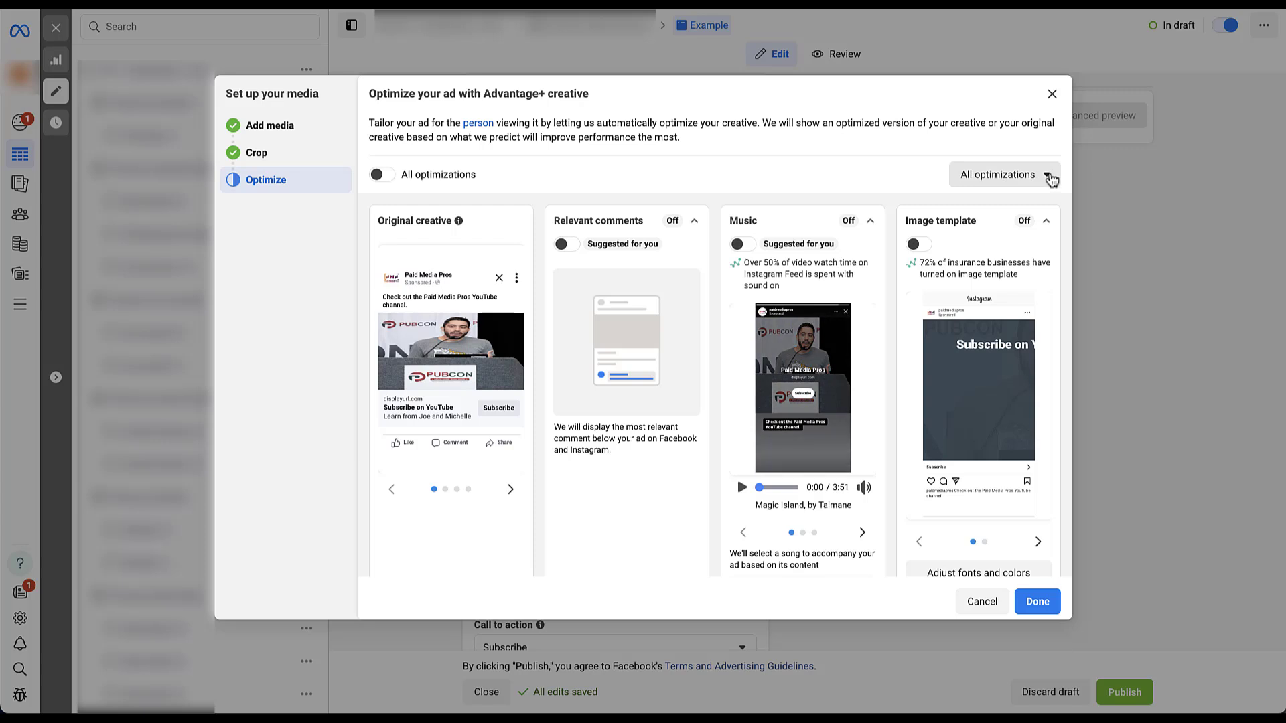
pyautogui.click(1049, 179)
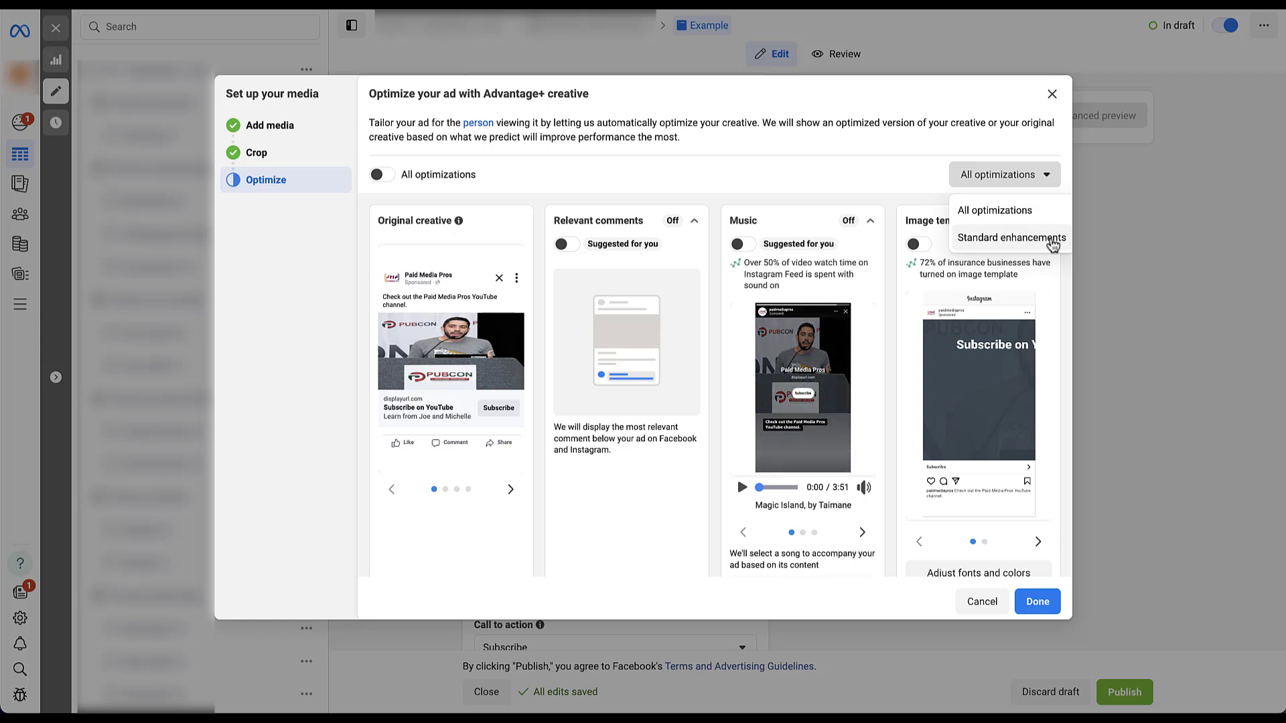
pyautogui.click(773, 184)
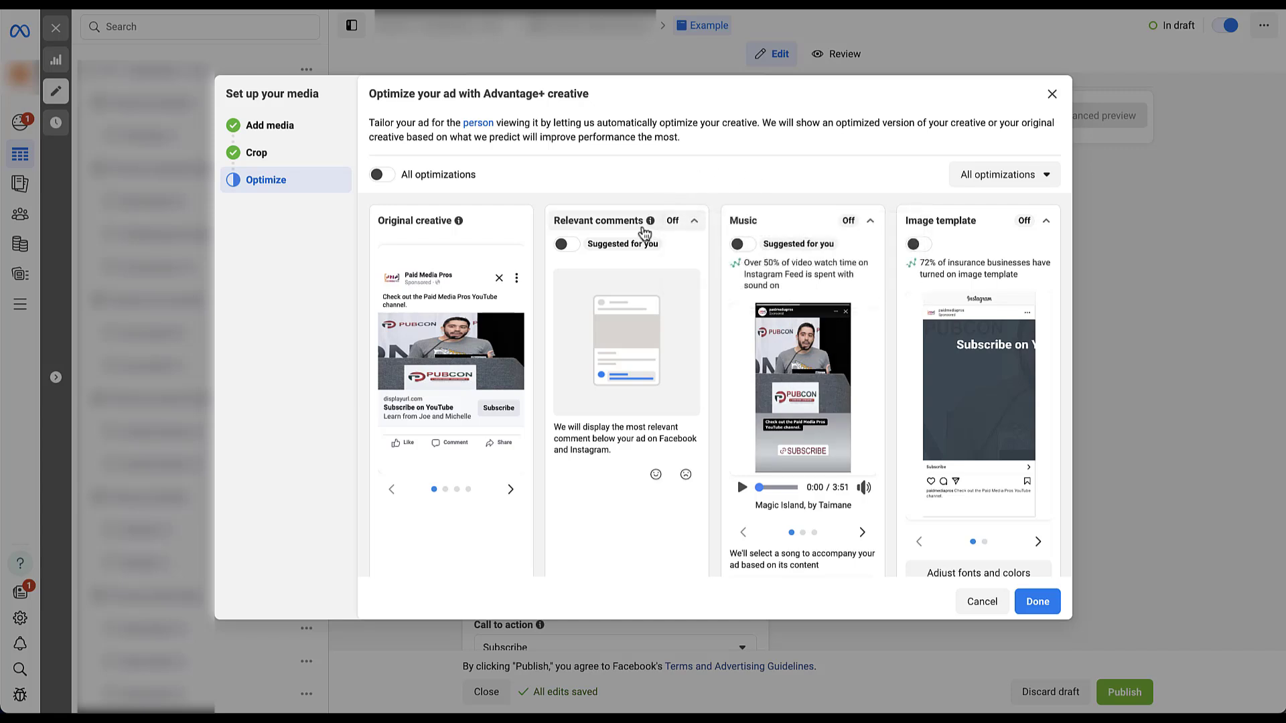
# Turn on the Relevant comments and Music optimizations individually
pyautogui.moveTo(651, 225)
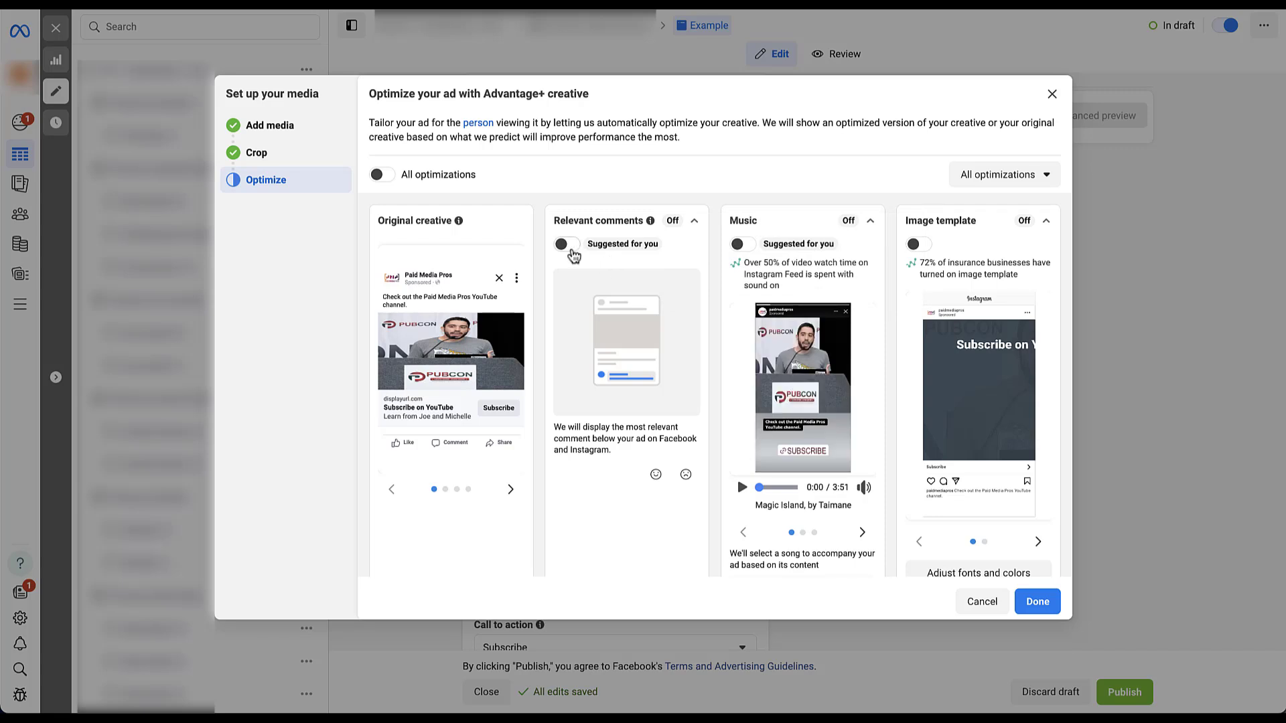
pyautogui.click(571, 249)
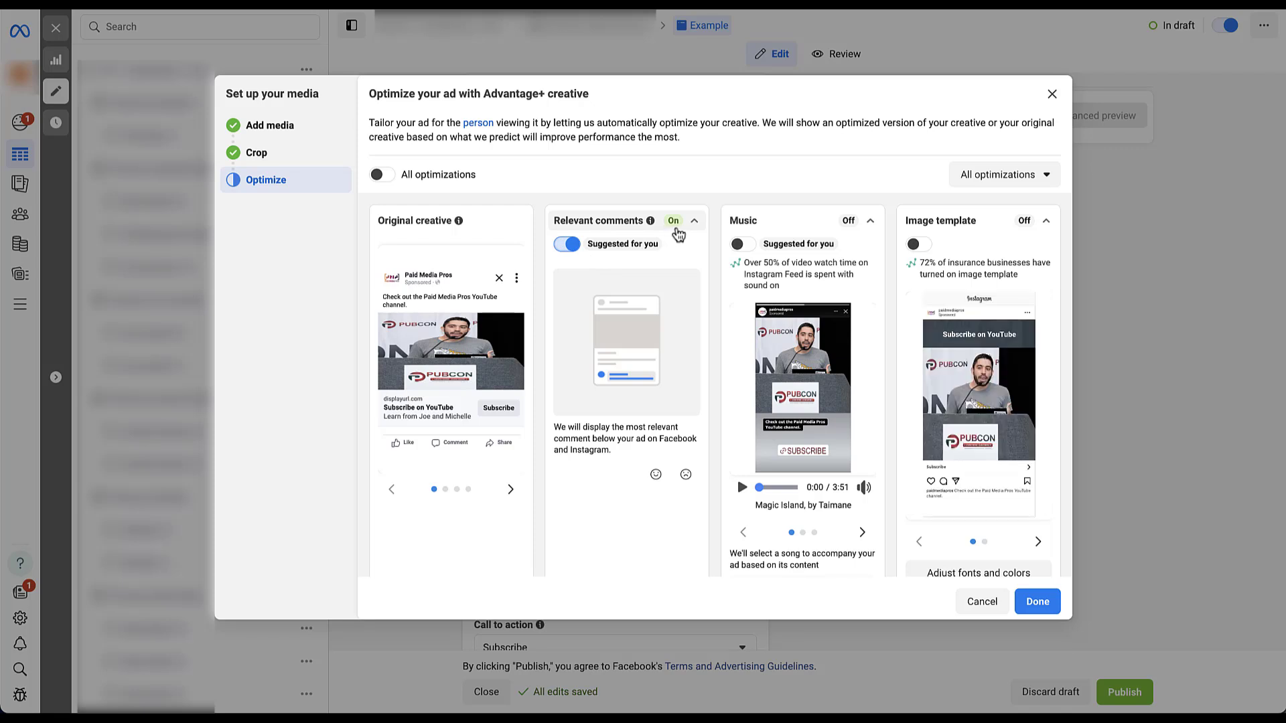
pyautogui.moveTo(834, 240)
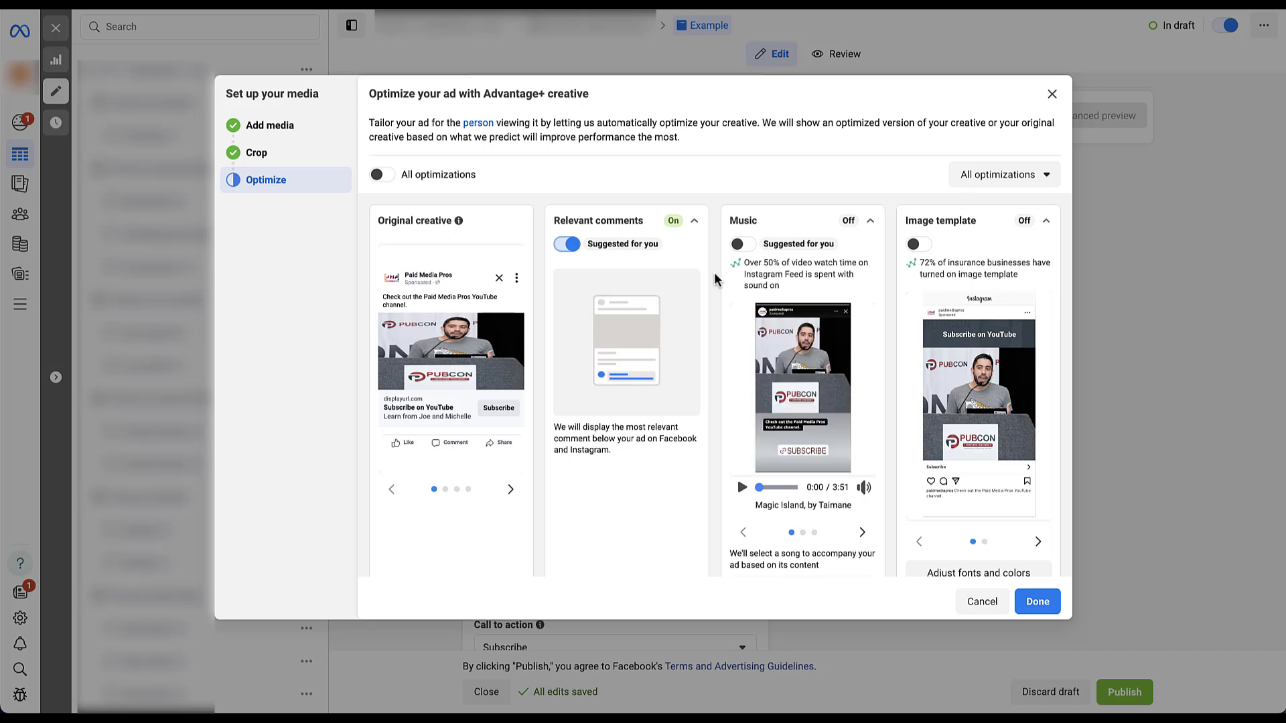
pyautogui.click(741, 244)
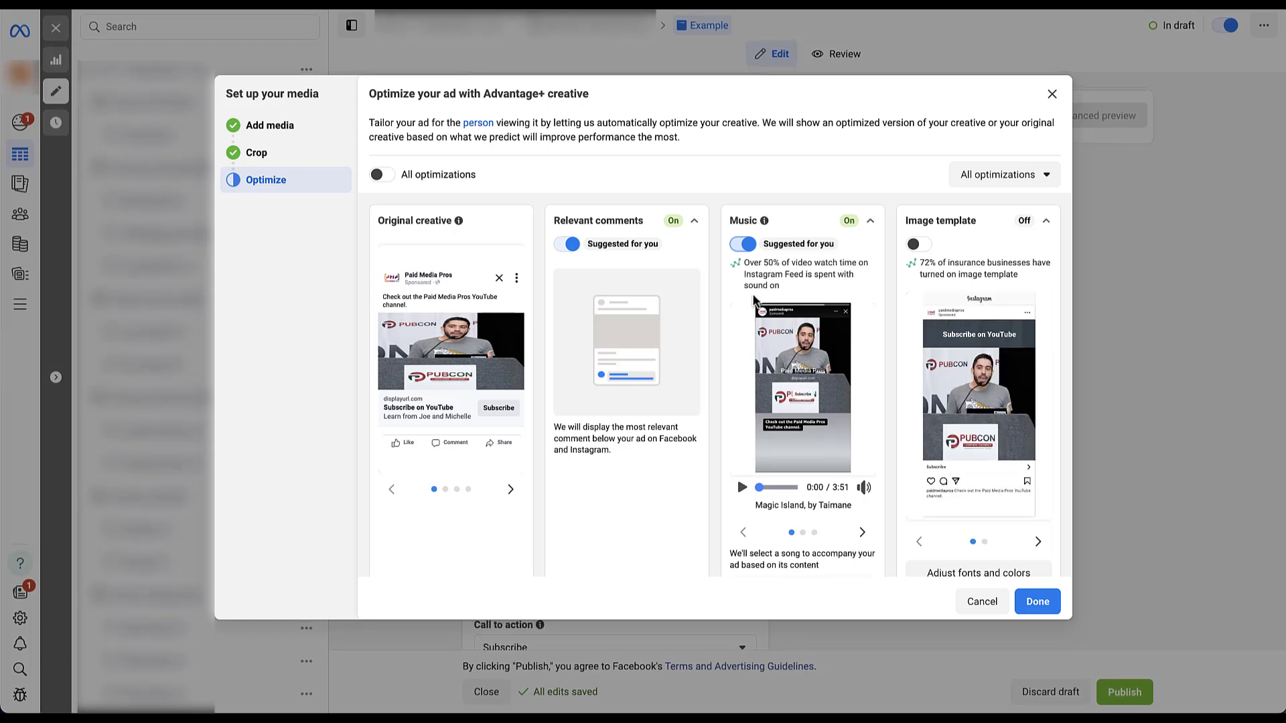
# Turn off automatic music selection, use the three suggested songs plus Manja Tenu and Yoga Chill, and return to the optimizations overview
pyautogui.scroll(-1, 753, 299)
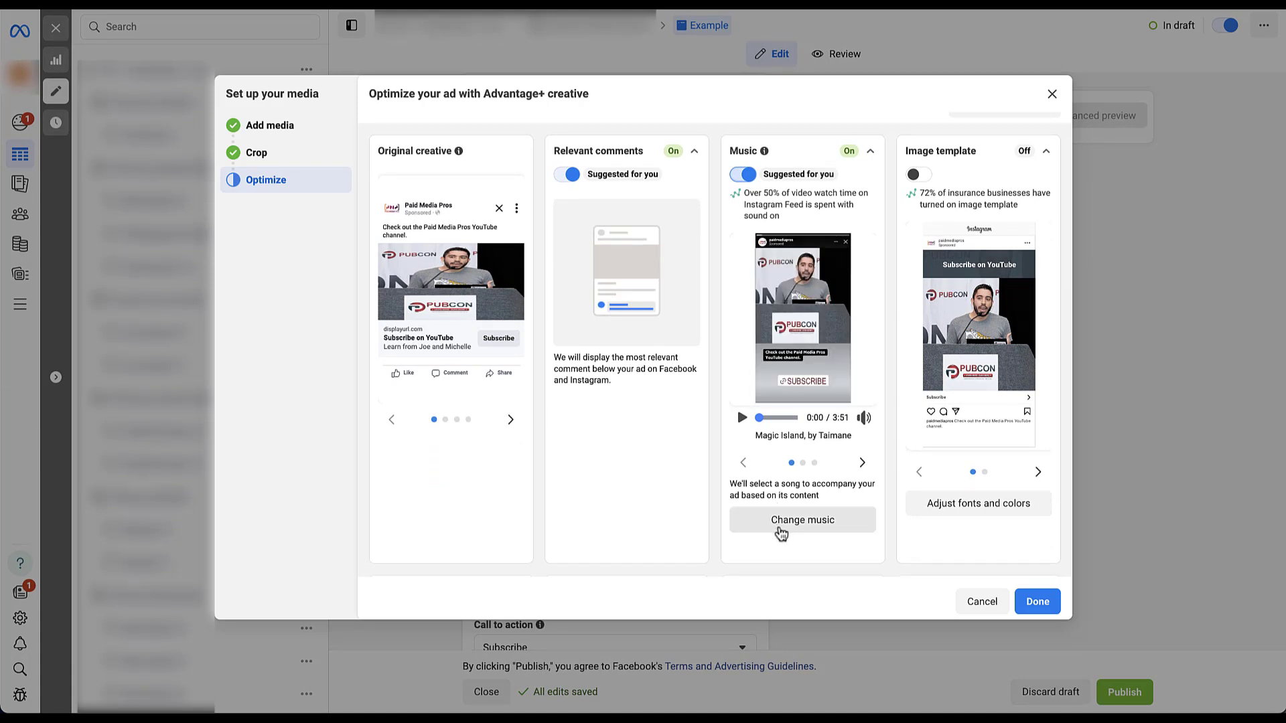
pyautogui.click(781, 533)
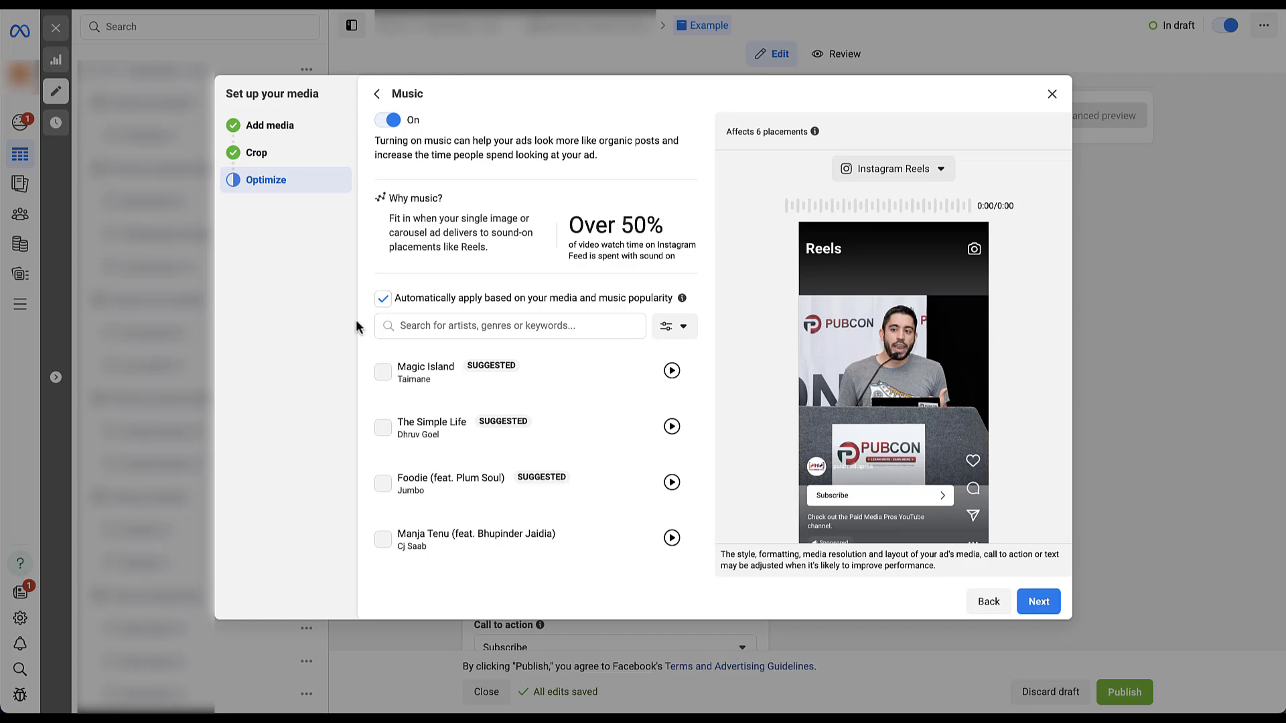
pyautogui.scroll(-1, 365, 326)
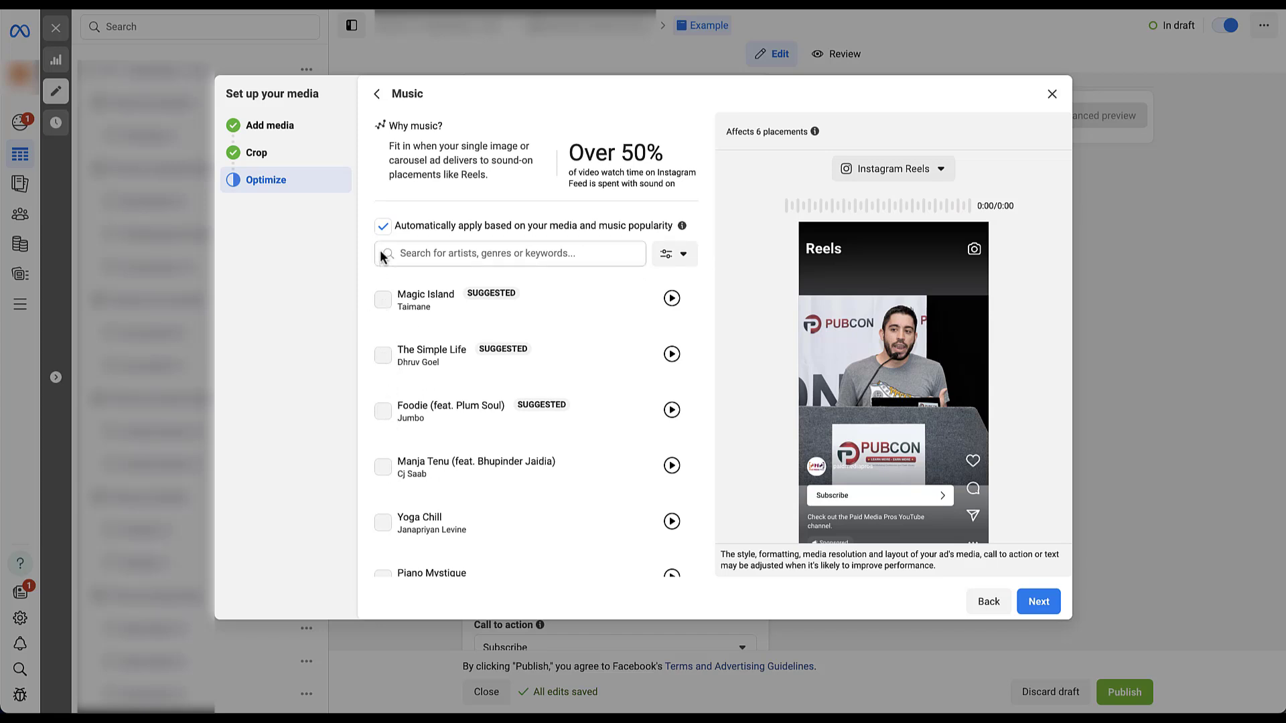
pyautogui.click(382, 228)
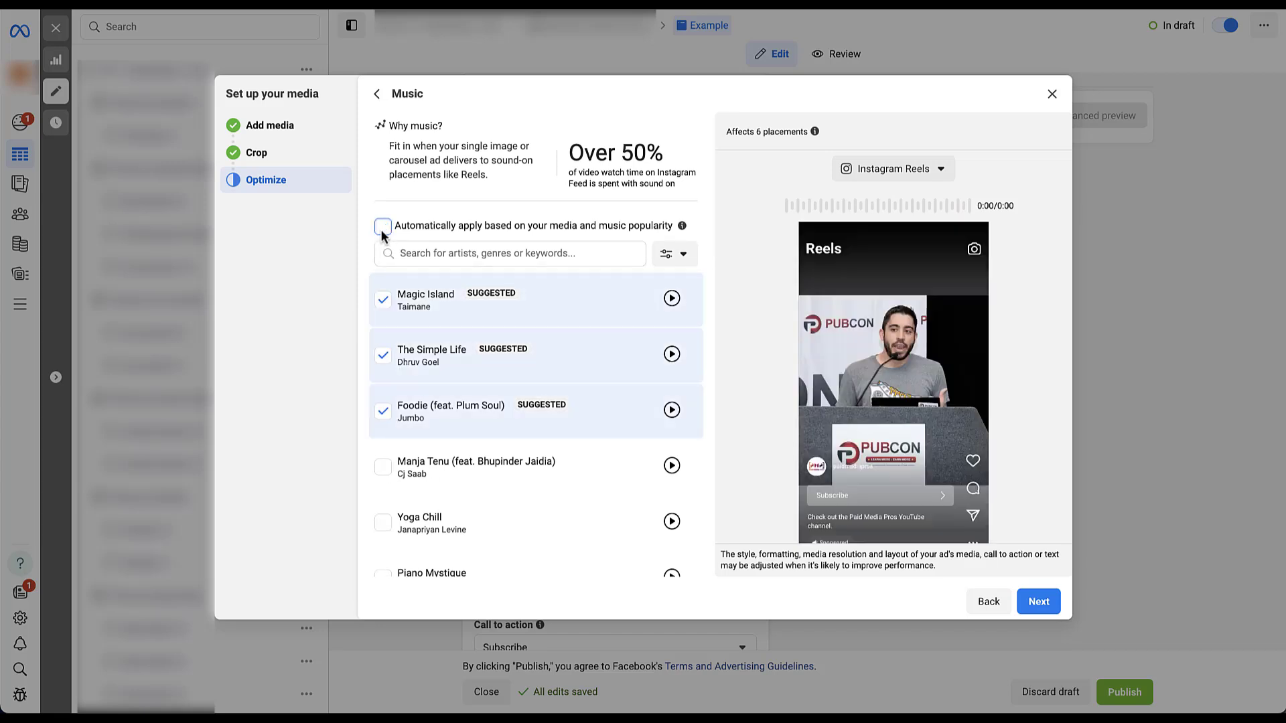
pyautogui.click(384, 469)
pyautogui.click(383, 525)
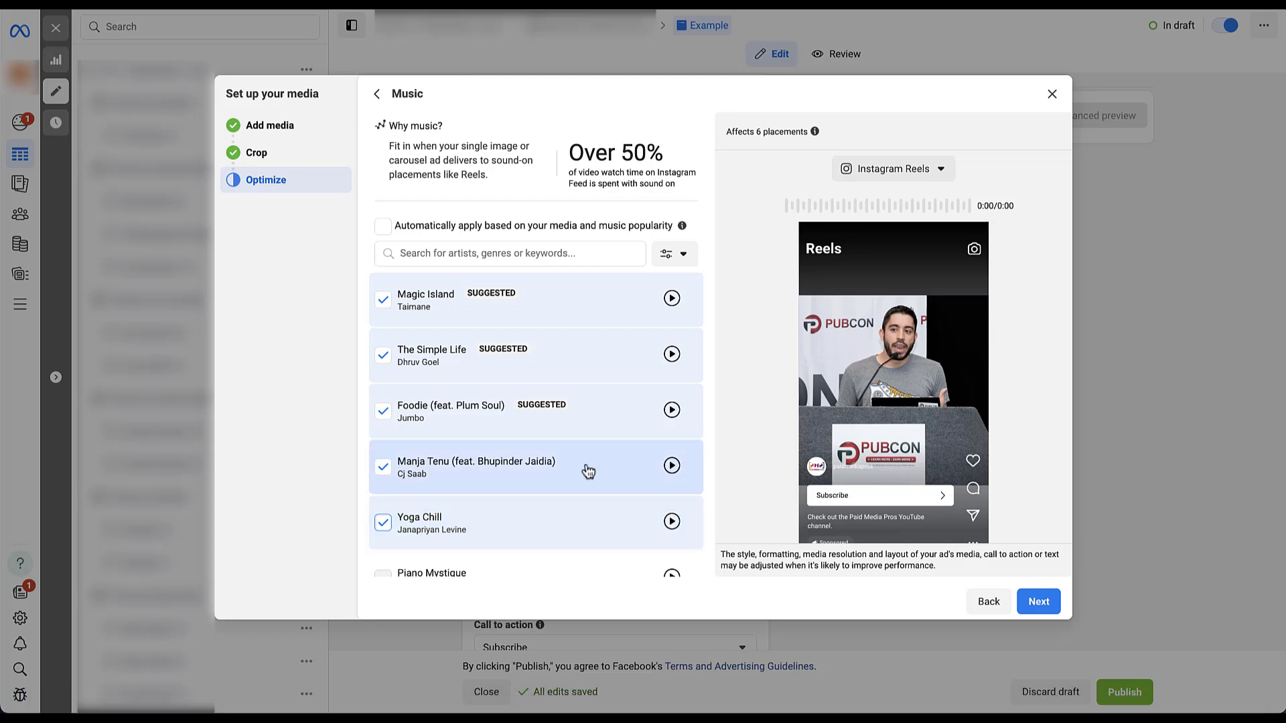
pyautogui.scroll(-15, 587, 469)
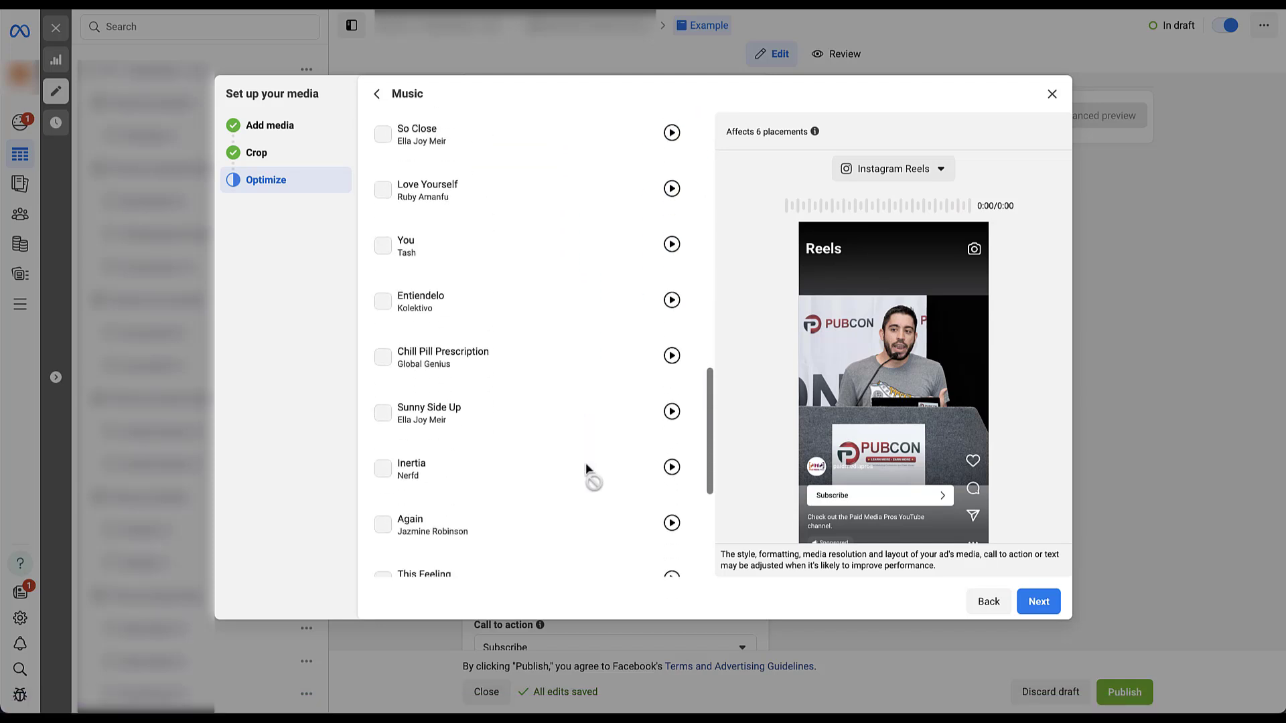
pyautogui.scroll(-20, 585, 464)
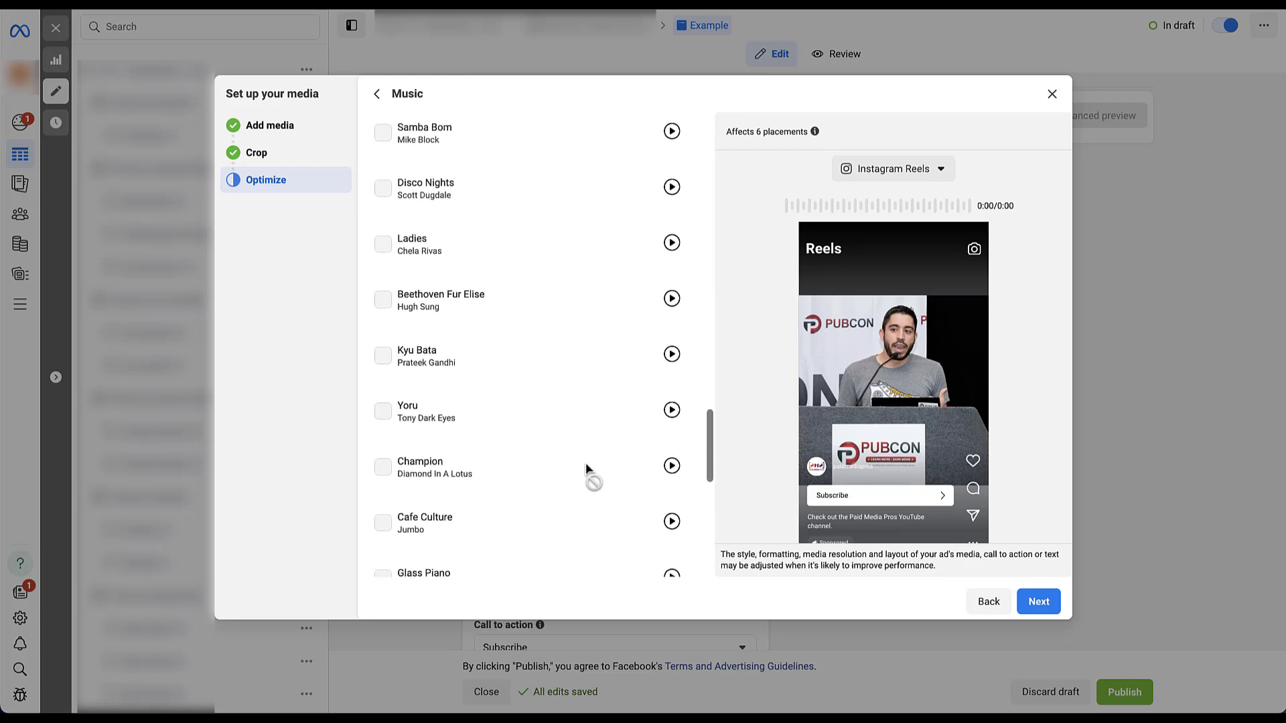
pyautogui.scroll(-12, 585, 462)
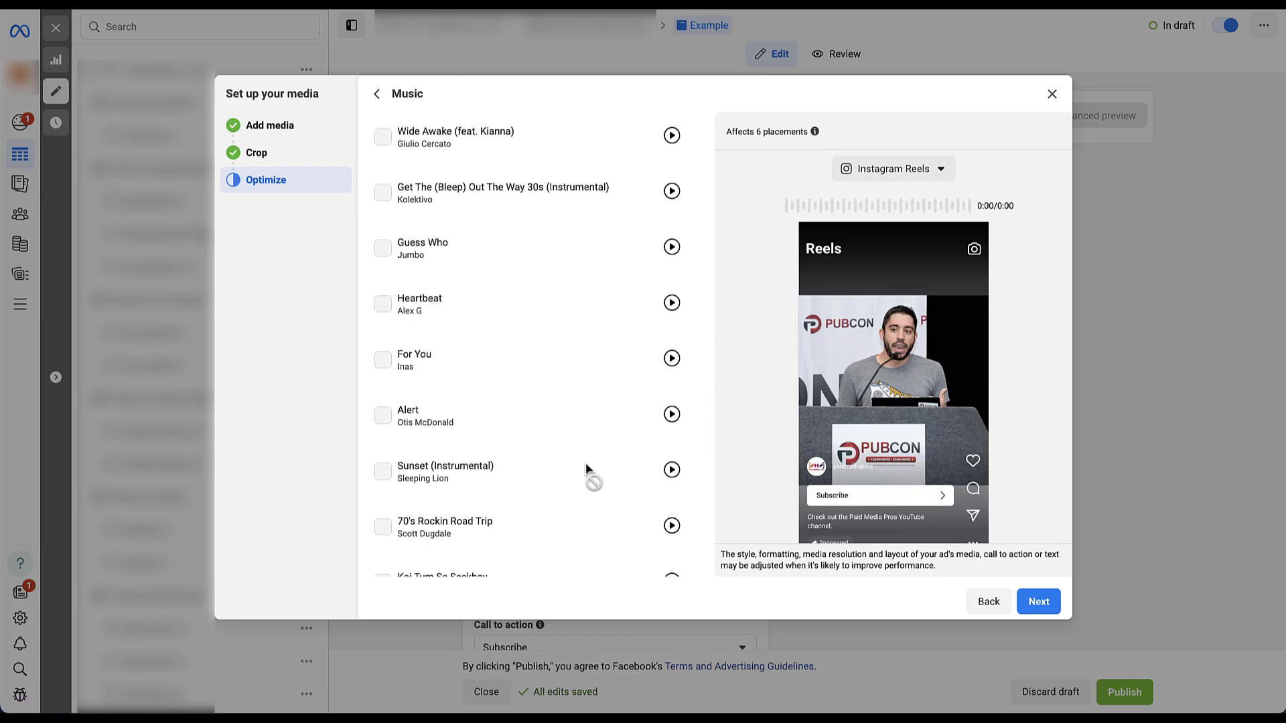
pyautogui.scroll(16, 586, 464)
pyautogui.scroll(10, 587, 463)
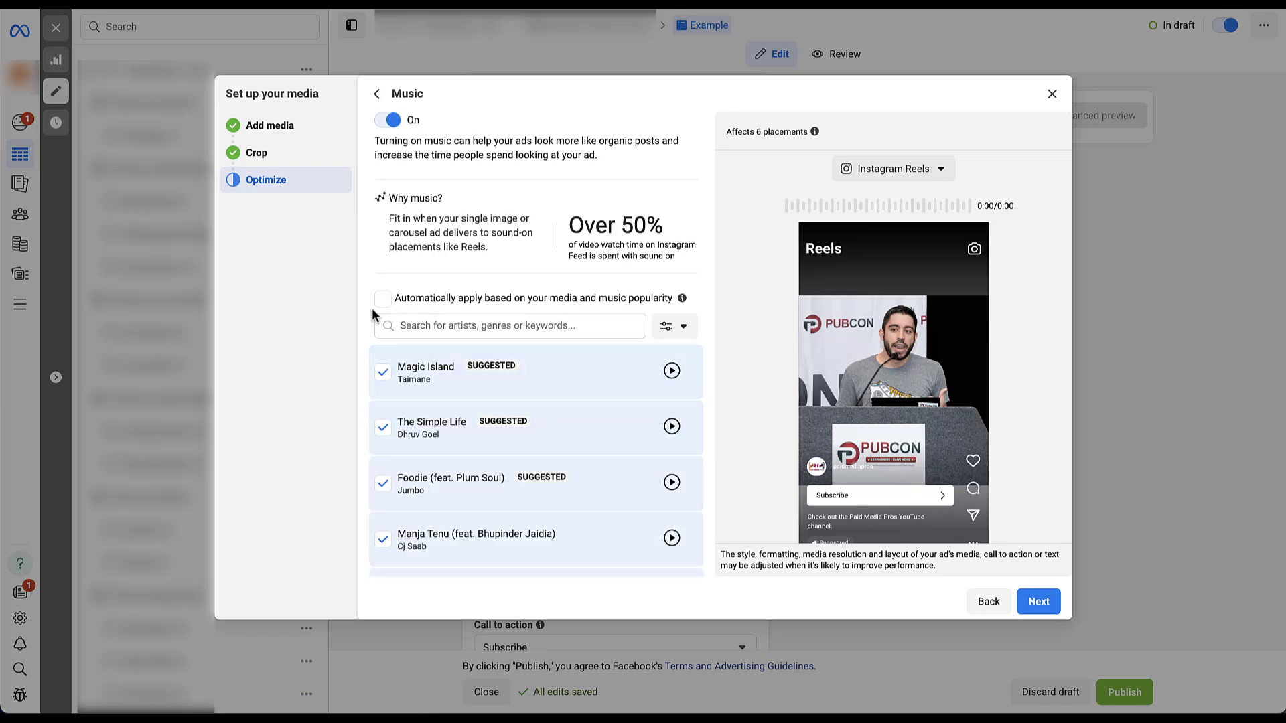
pyautogui.click(377, 97)
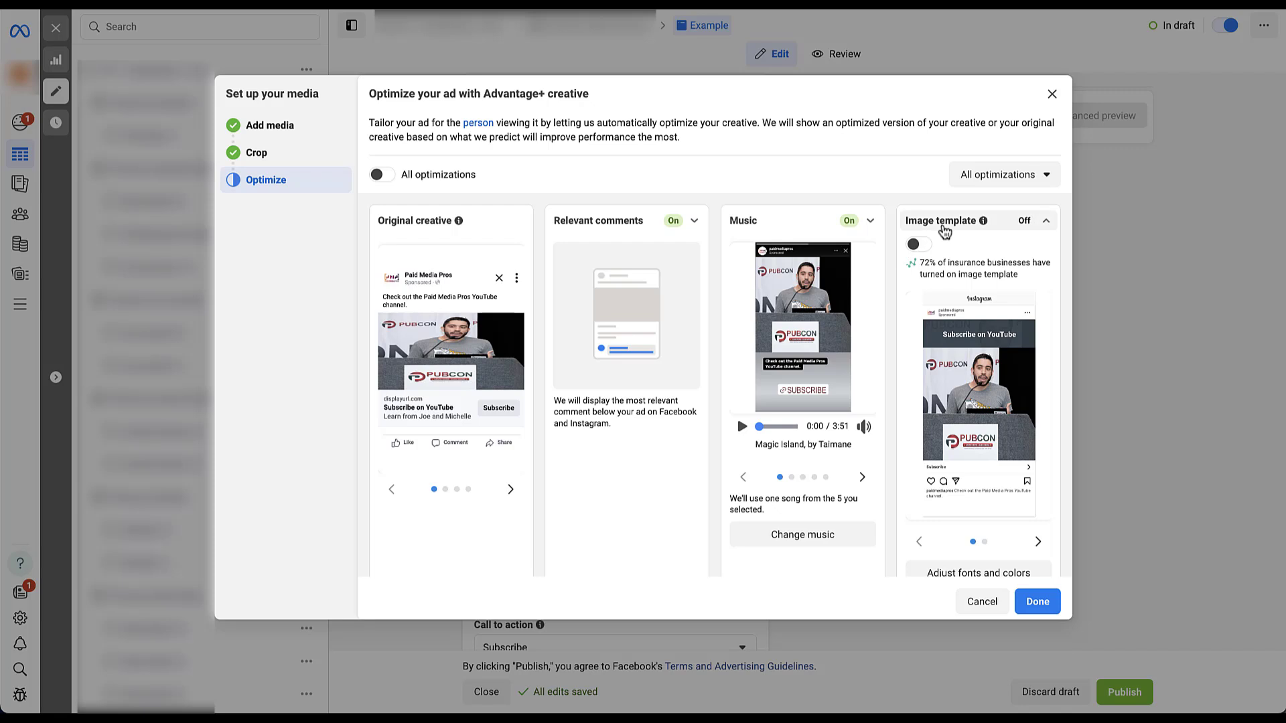
# Open the font and color settings of the image template and turn the template on
pyautogui.moveTo(985, 230)
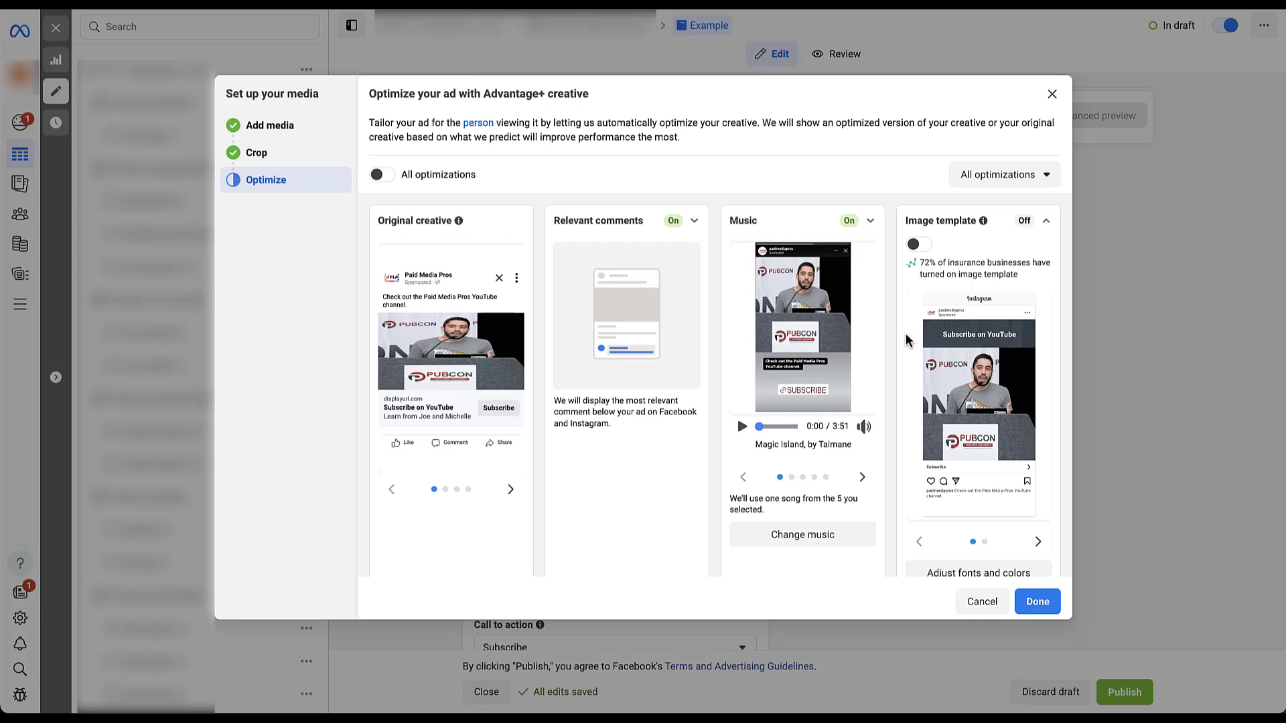
pyautogui.scroll(-1, 905, 340)
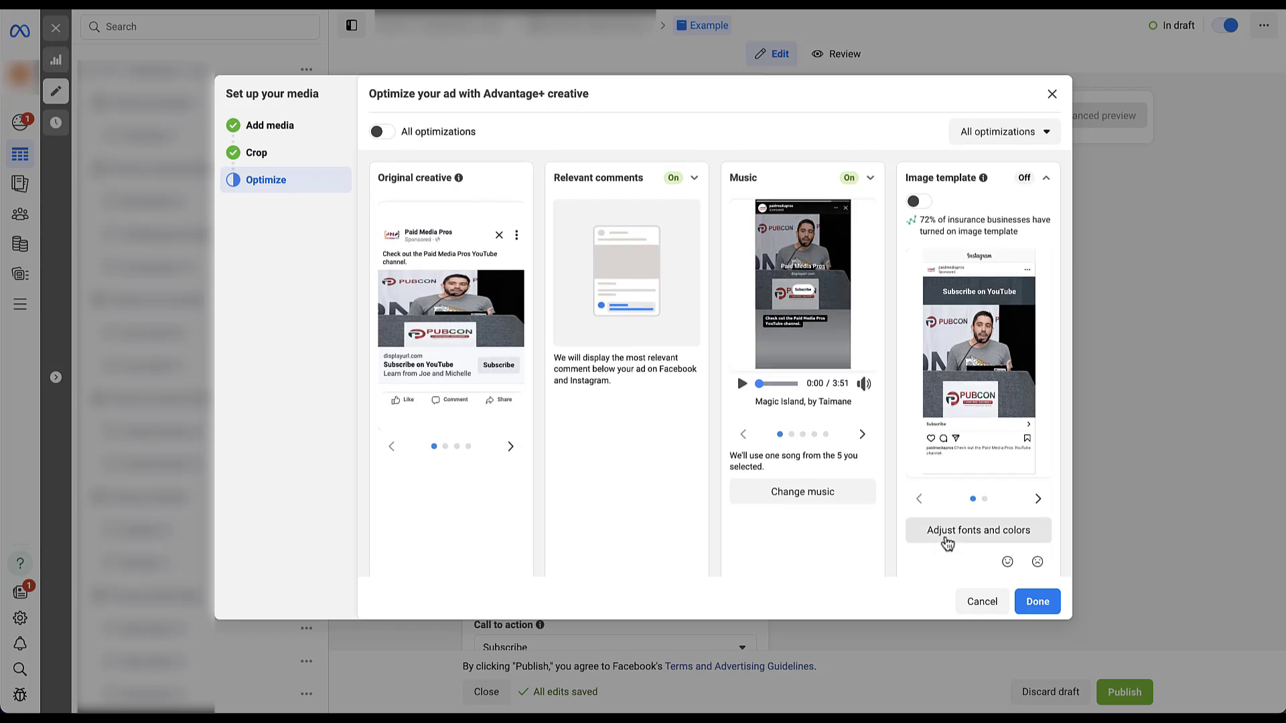
pyautogui.click(947, 539)
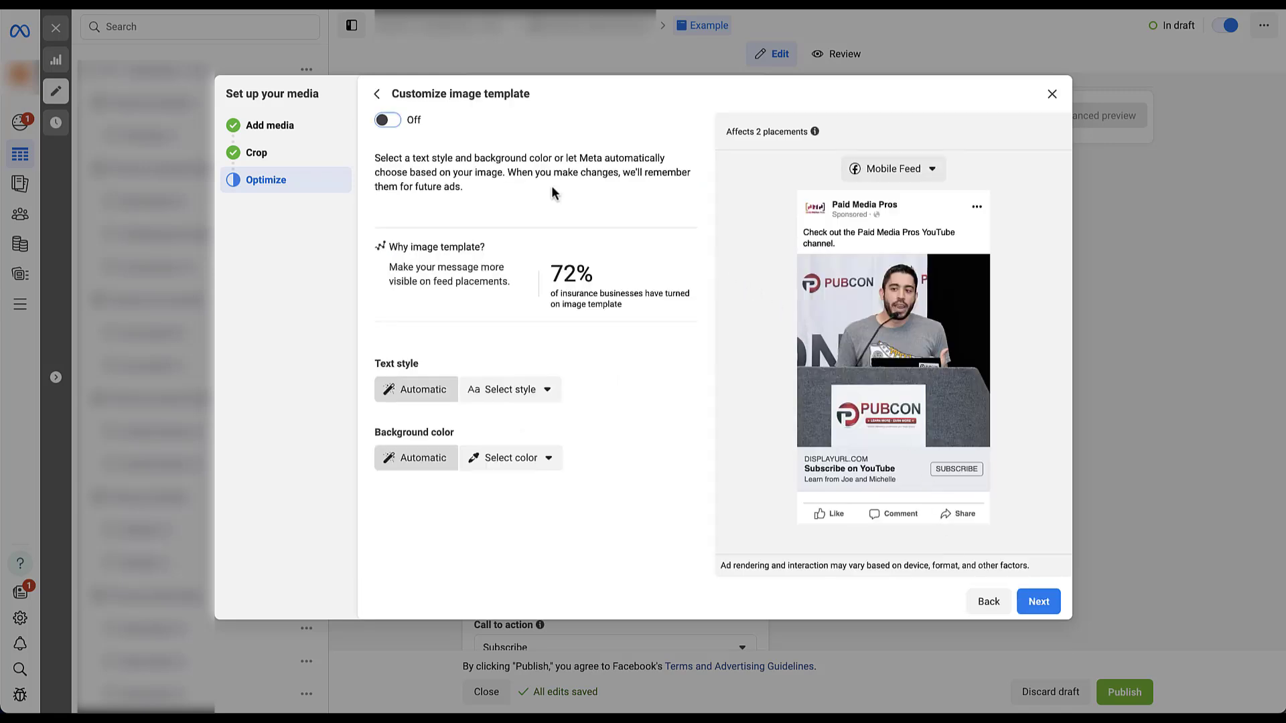
pyautogui.click(399, 124)
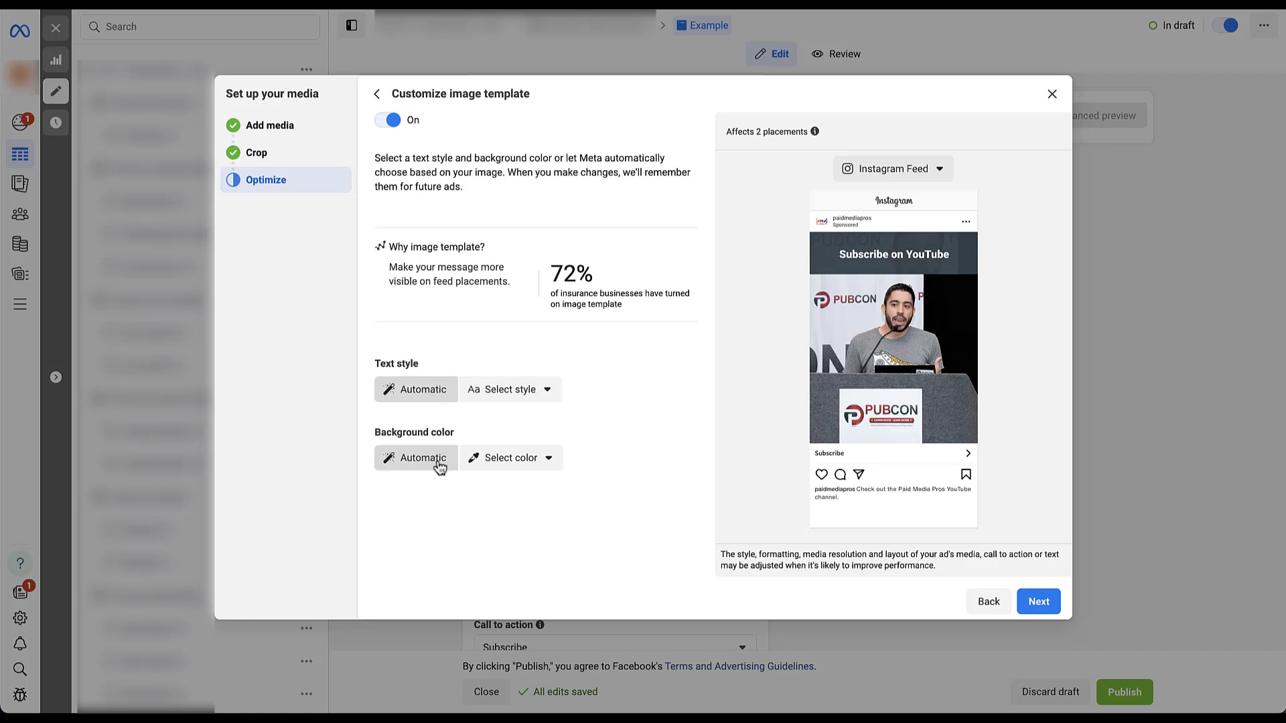
# Set the image template's text style to Roboto Bold
pyautogui.click(547, 392)
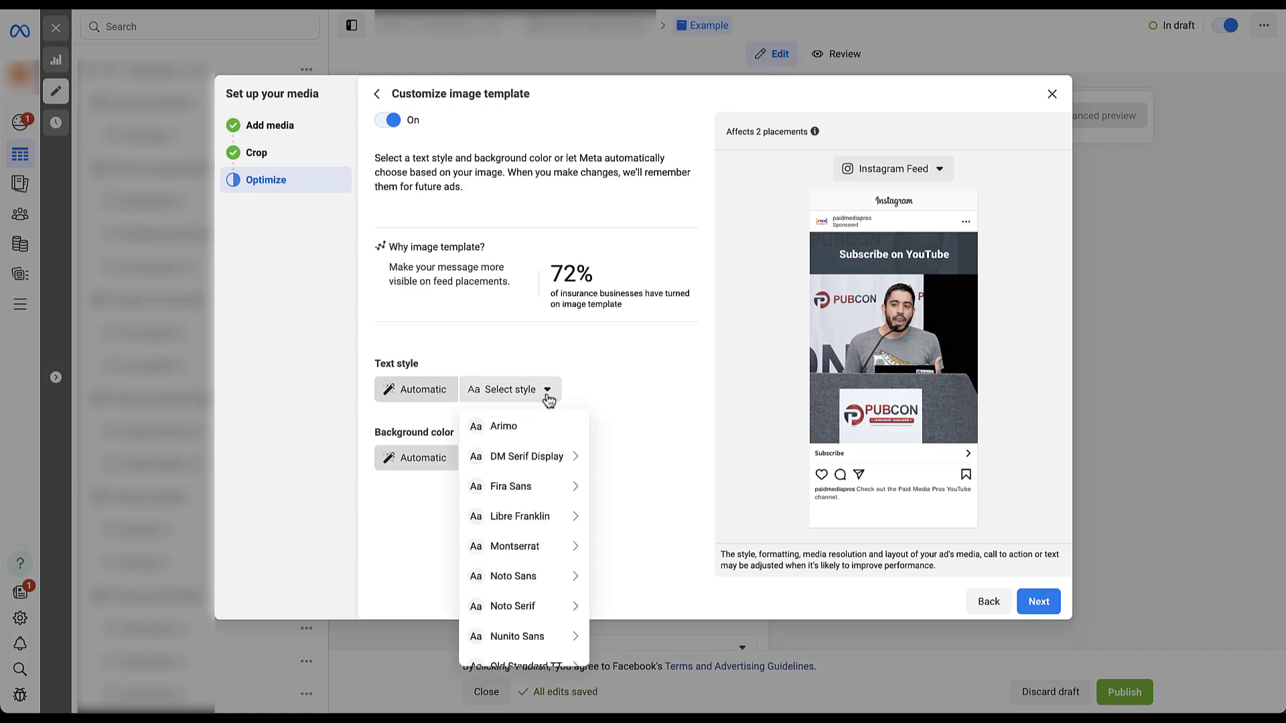
pyautogui.moveTo(547, 453)
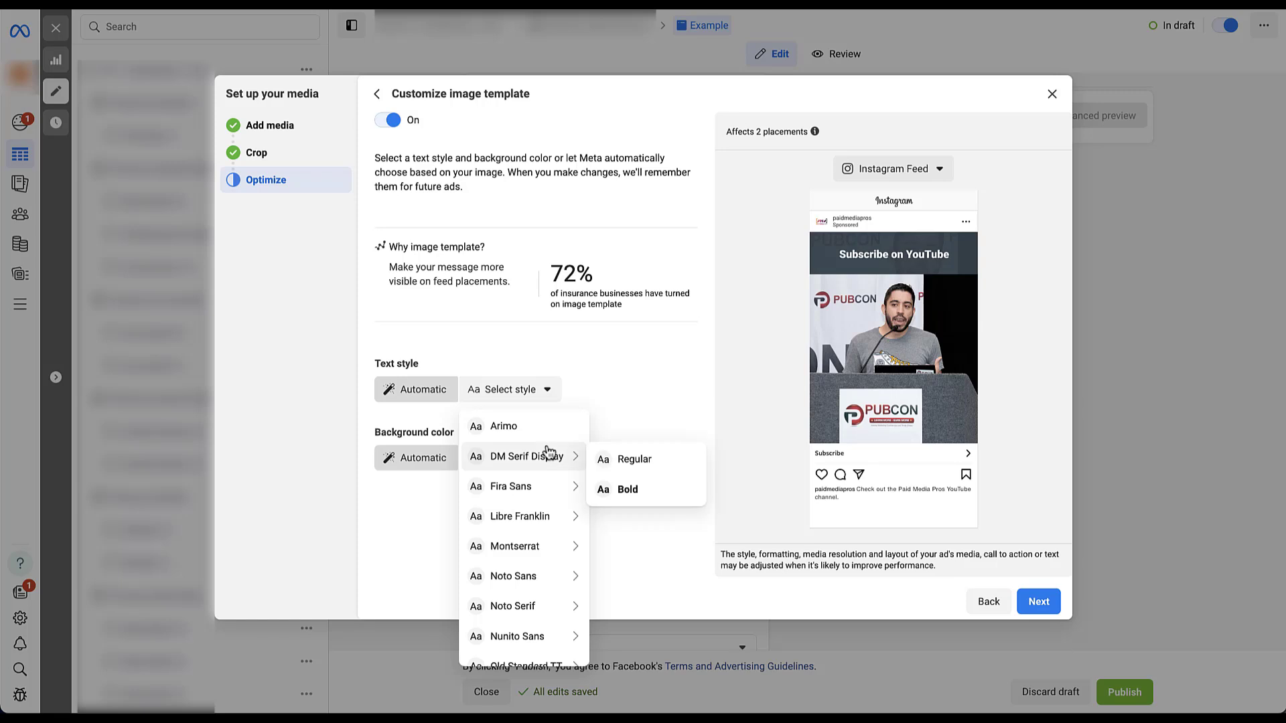
pyautogui.scroll(-3, 548, 453)
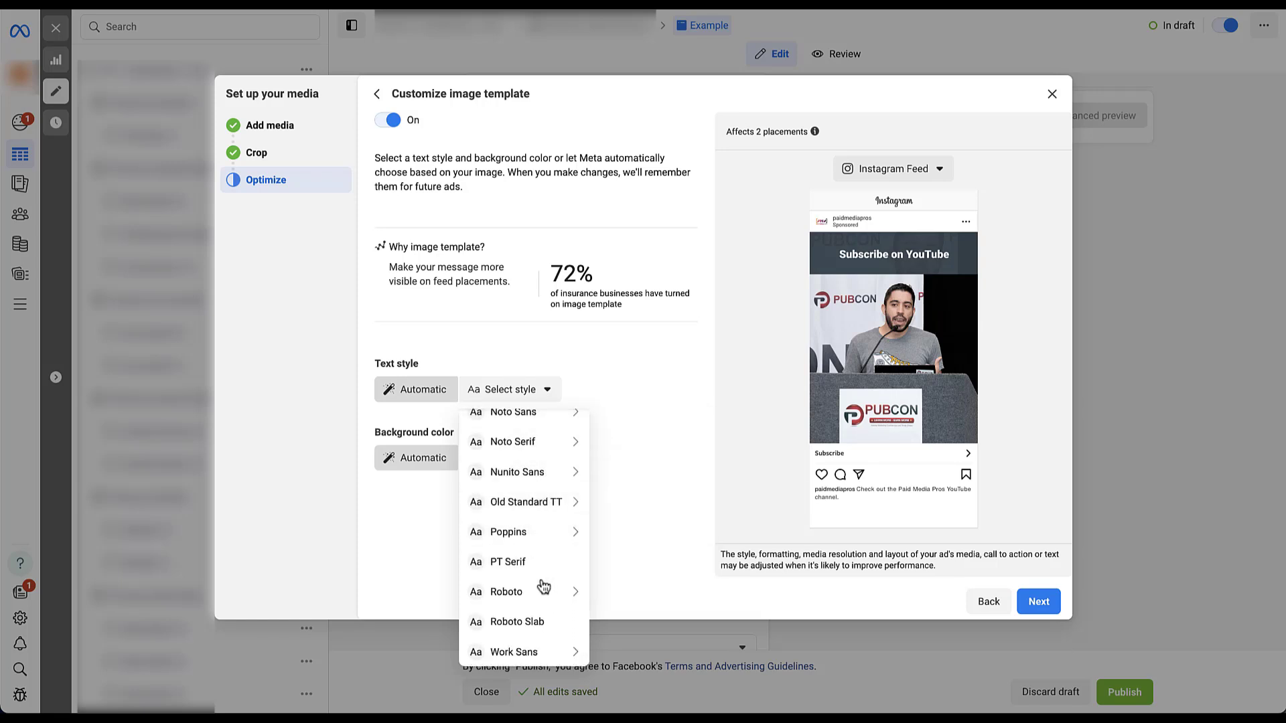
pyautogui.moveTo(572, 591)
pyautogui.click(634, 653)
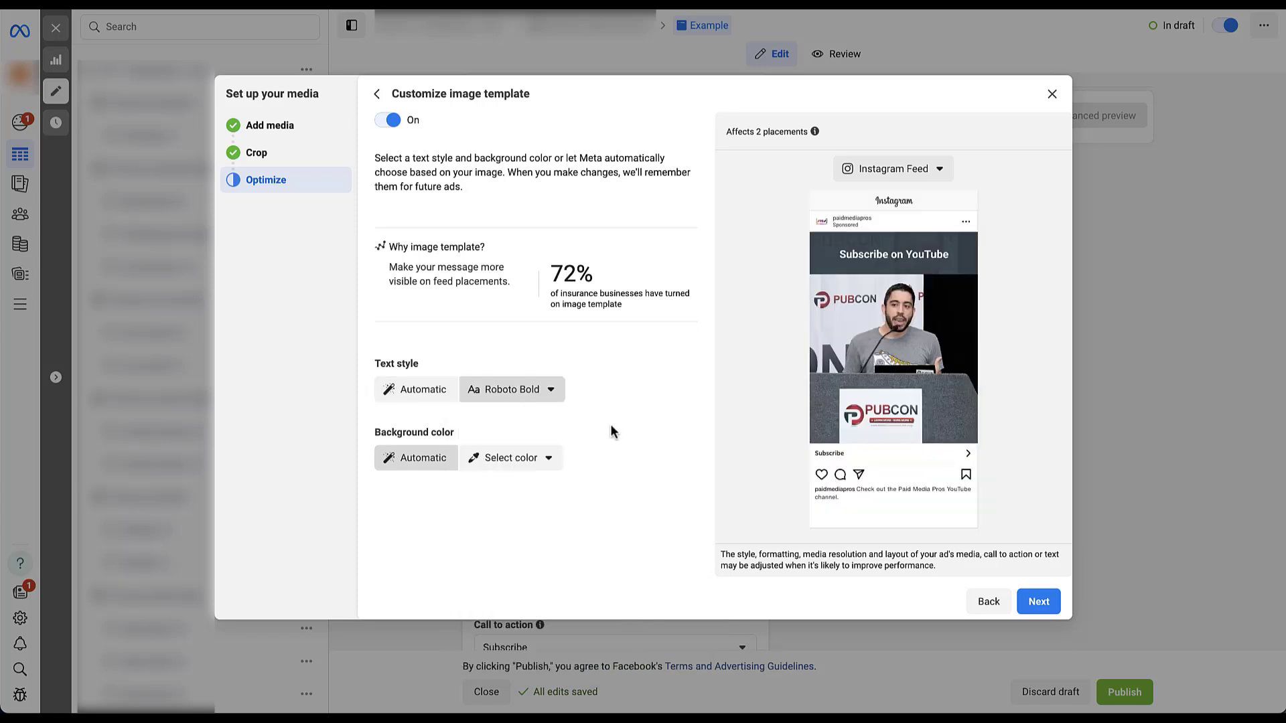
# Set the image template's background color to the red swatch #EE4753 and return to the optimizations overview
pyautogui.click(551, 462)
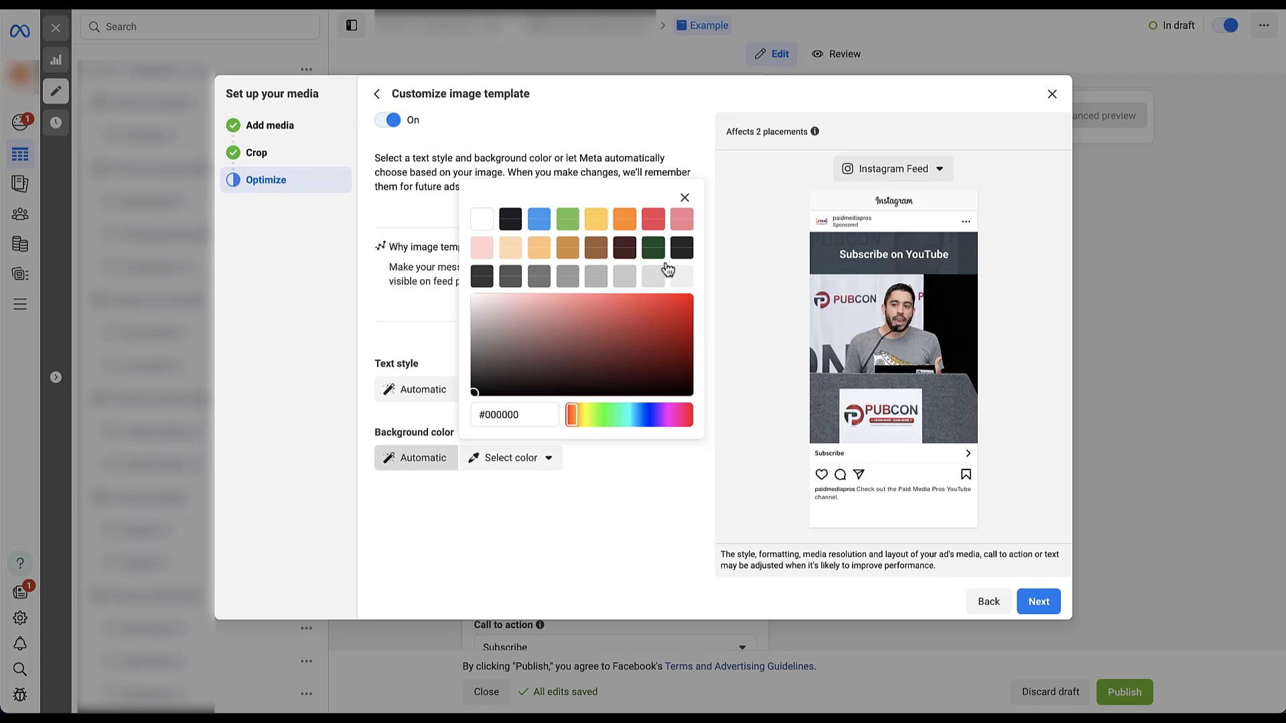
pyautogui.click(656, 226)
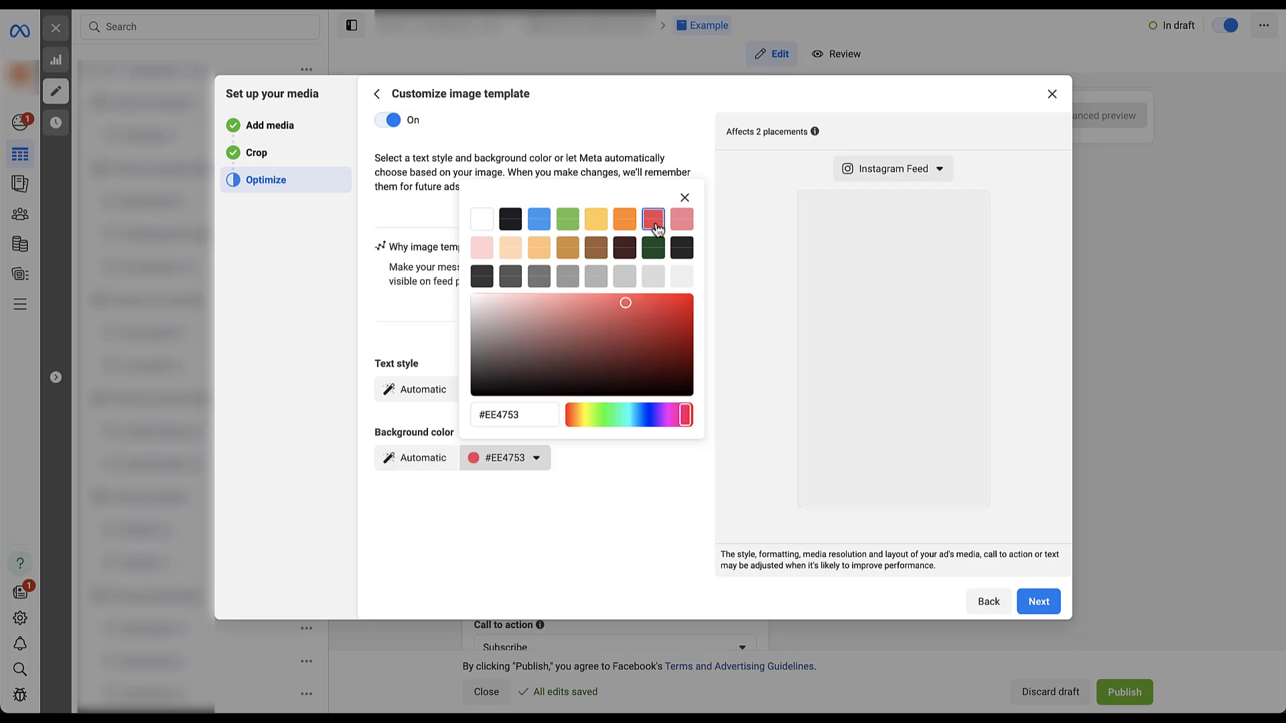
pyautogui.click(613, 476)
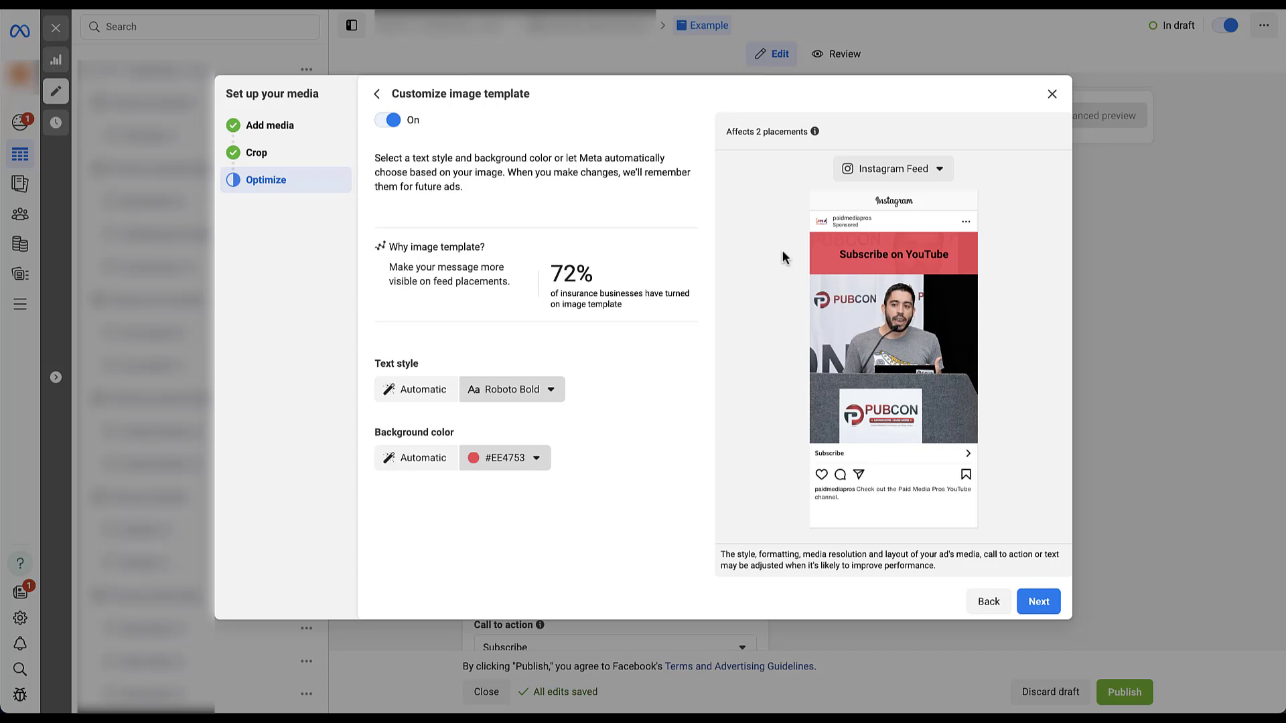
pyautogui.click(377, 93)
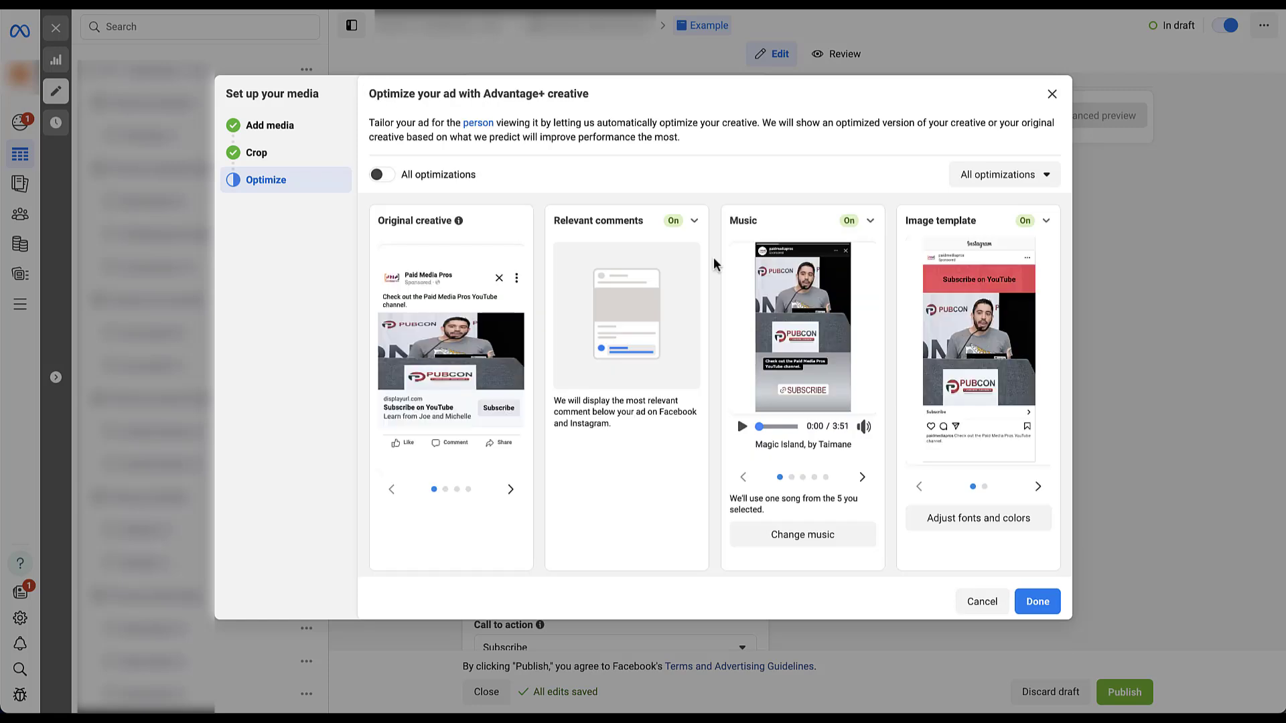
# Look through the Visual touch-ups placement previews to see how the image's aspect ratio is varied, and return to the first preview
pyautogui.scroll(-5, 714, 260)
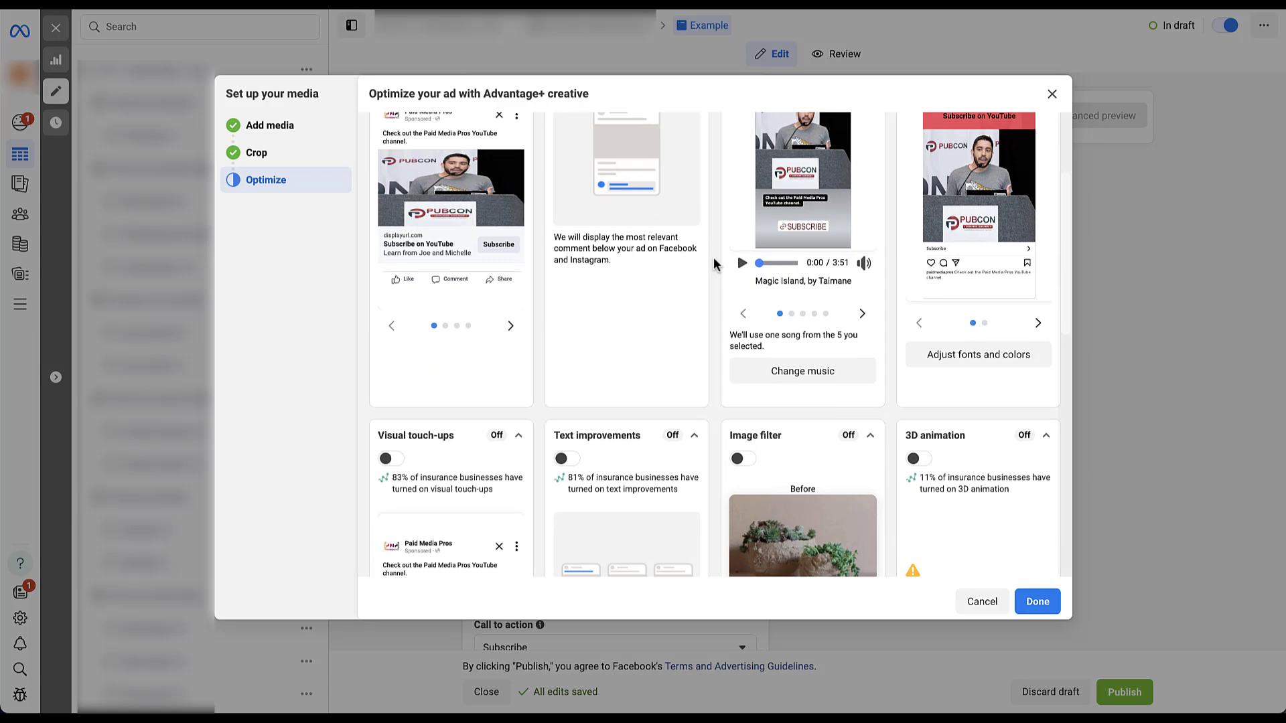
pyautogui.scroll(-2, 714, 257)
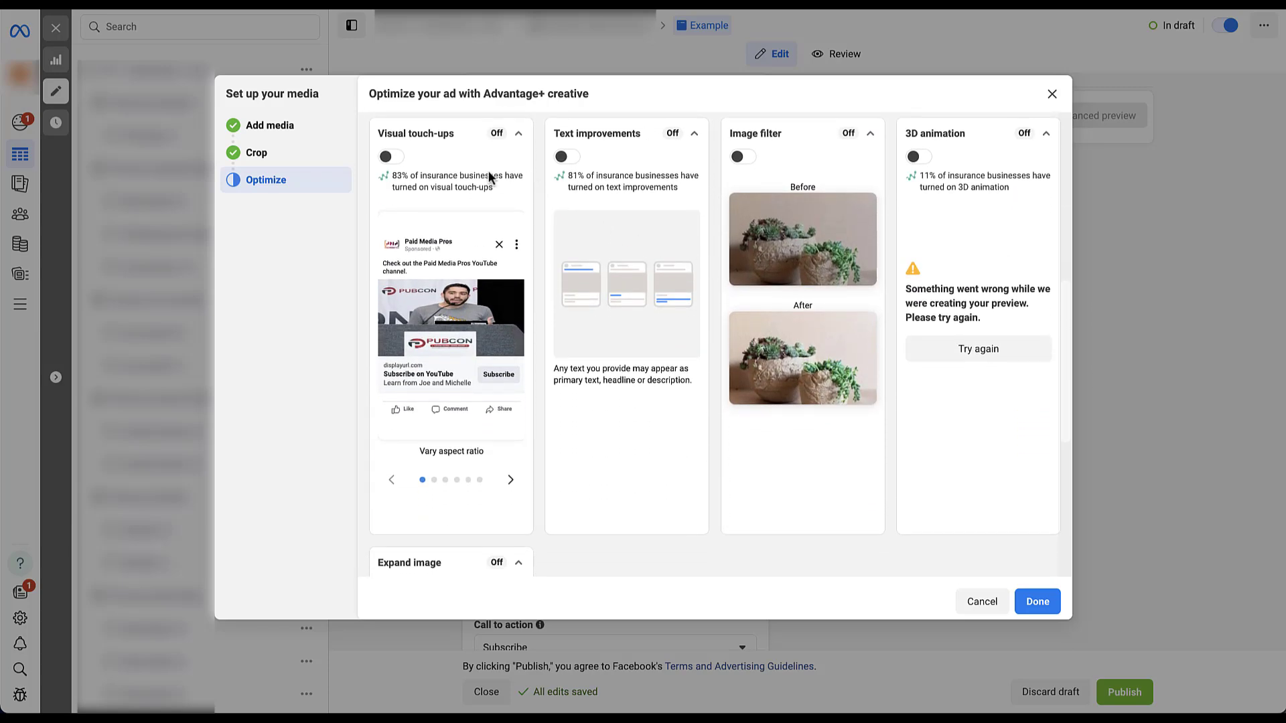
pyautogui.moveTo(438, 176)
pyautogui.click(510, 481)
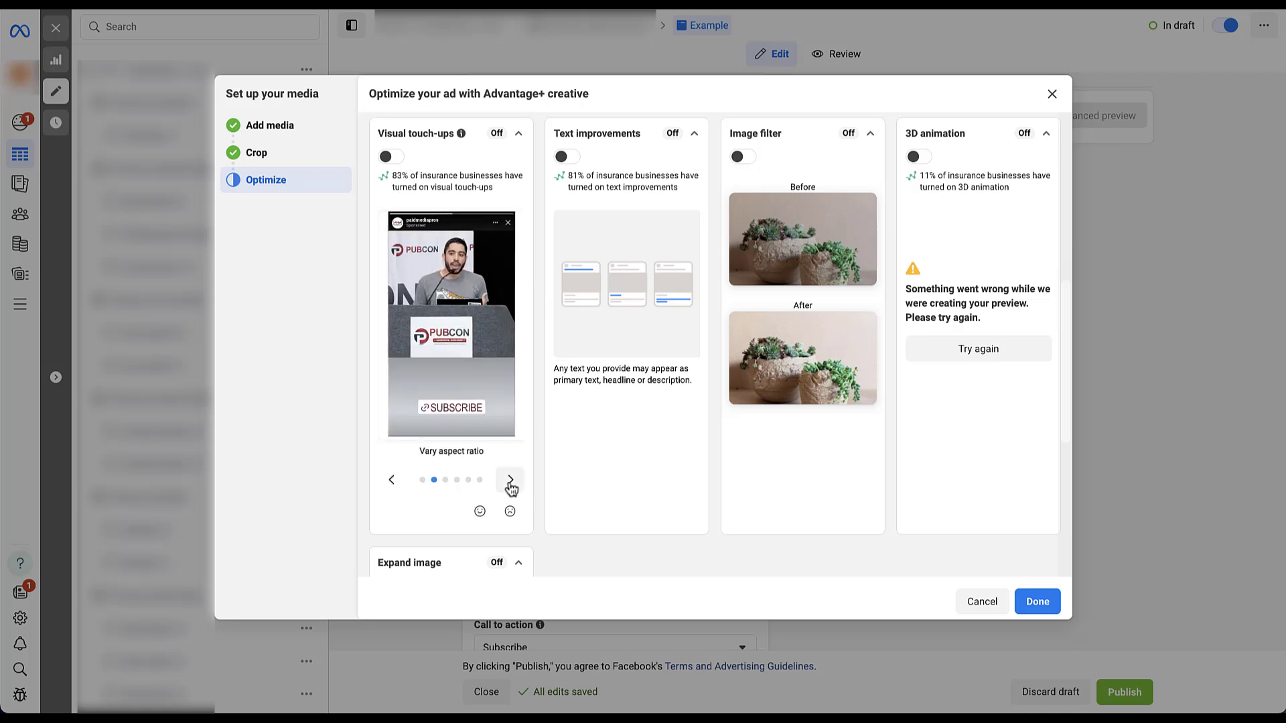
pyautogui.click(511, 482)
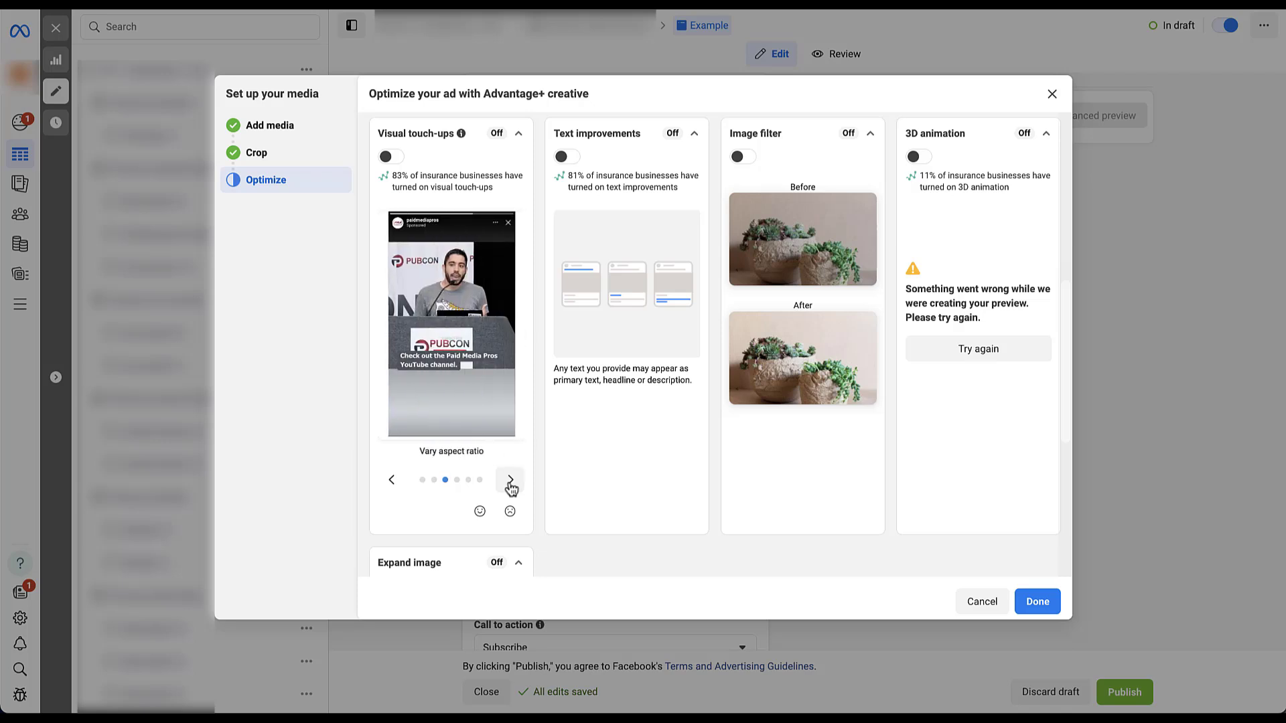
pyautogui.click(510, 482)
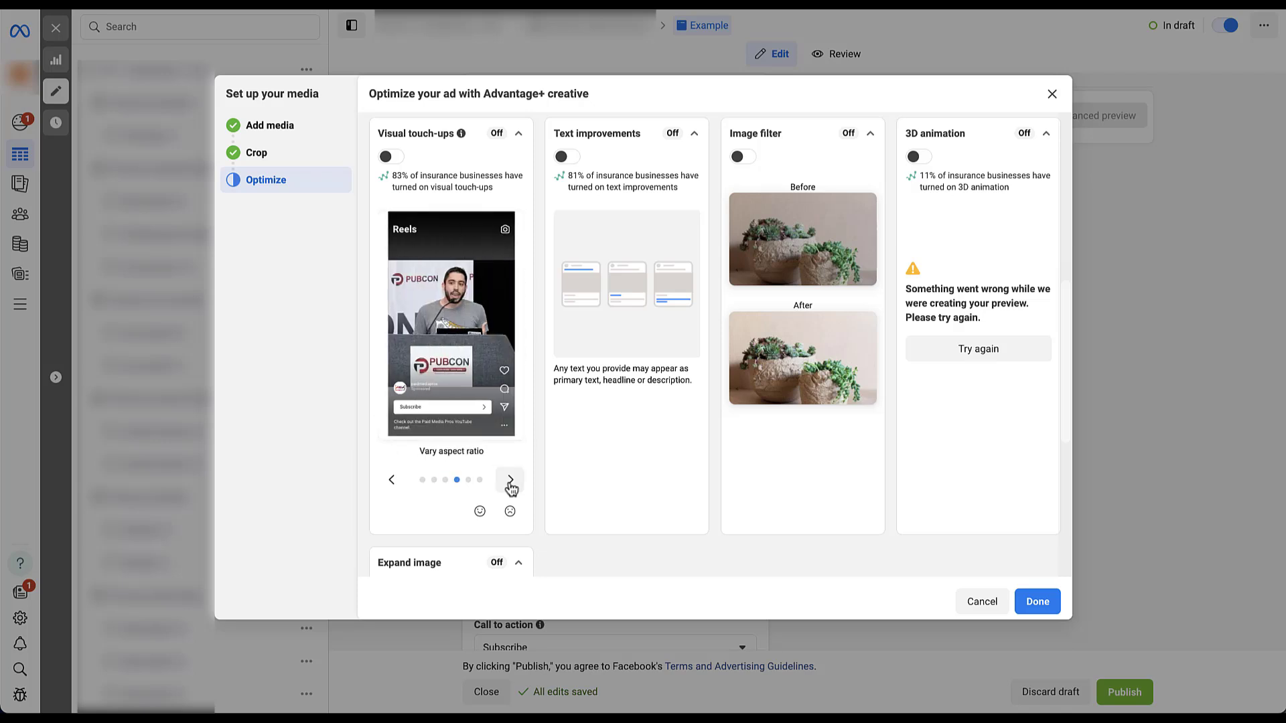
pyautogui.click(510, 483)
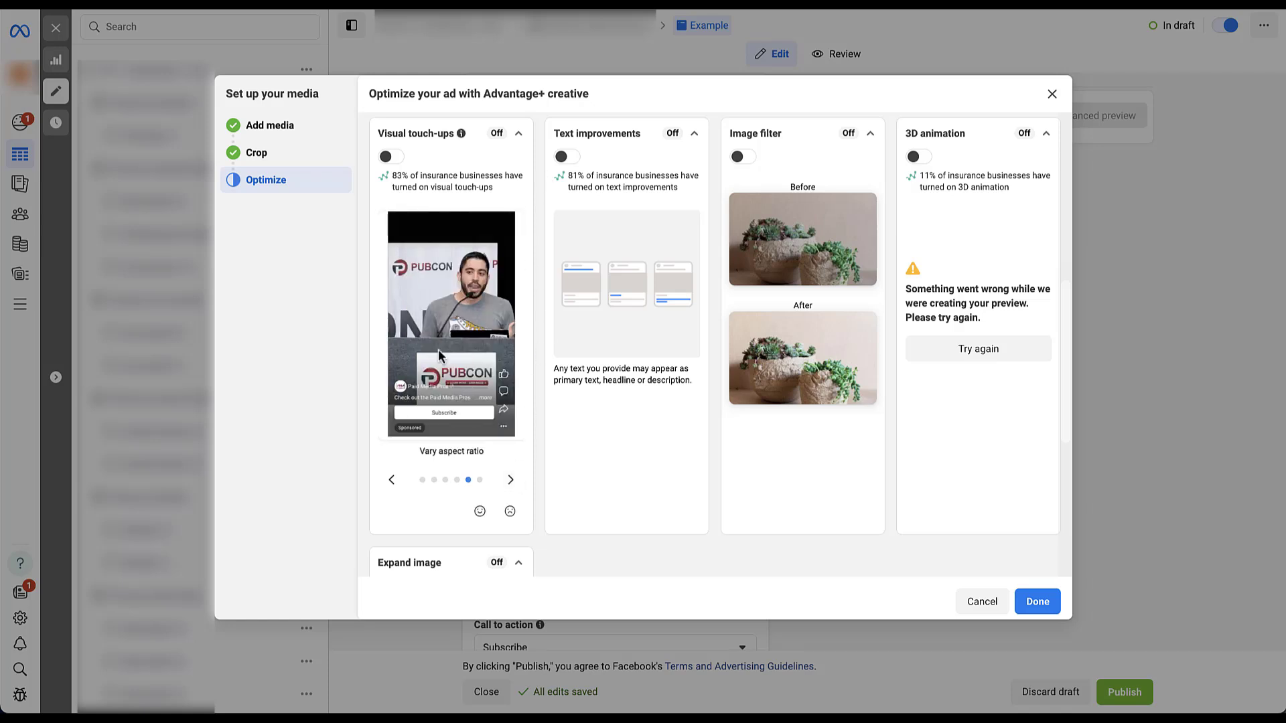
pyautogui.click(421, 480)
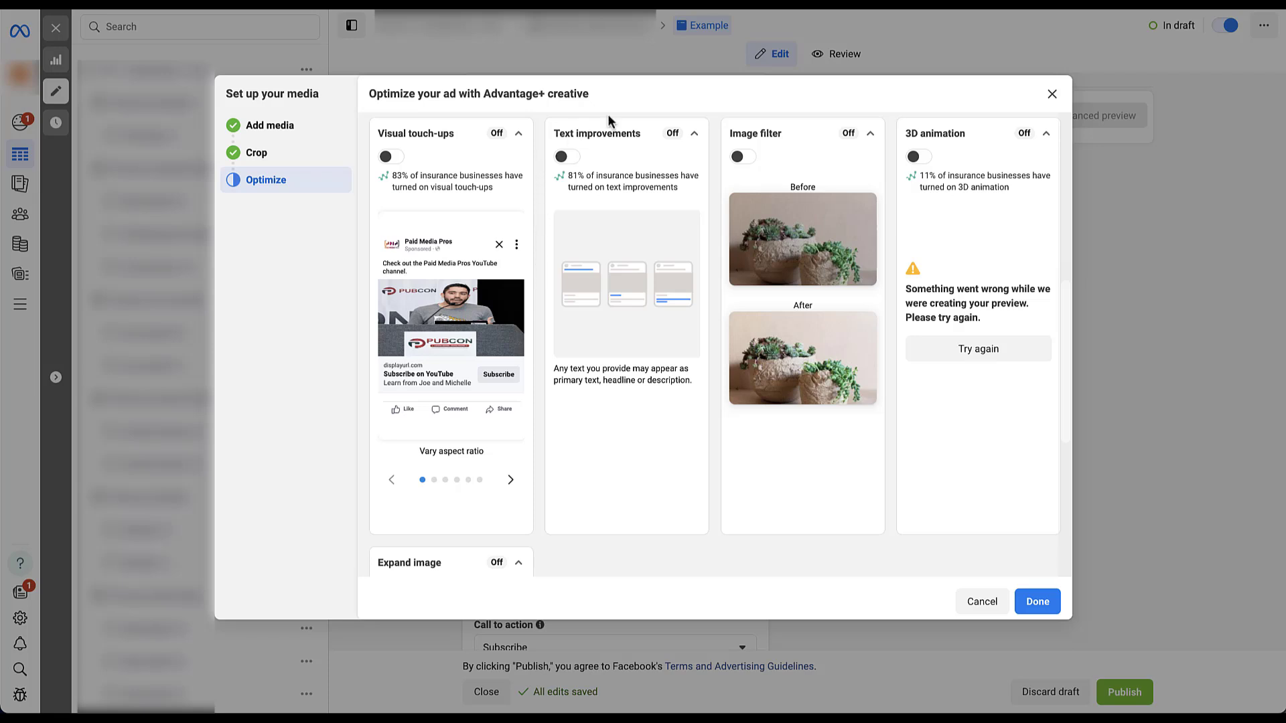
# Examine the Text improvements, Image filter, 3D animation and Expand image optimizations, and go back to the start of the overview
pyautogui.moveTo(649, 136)
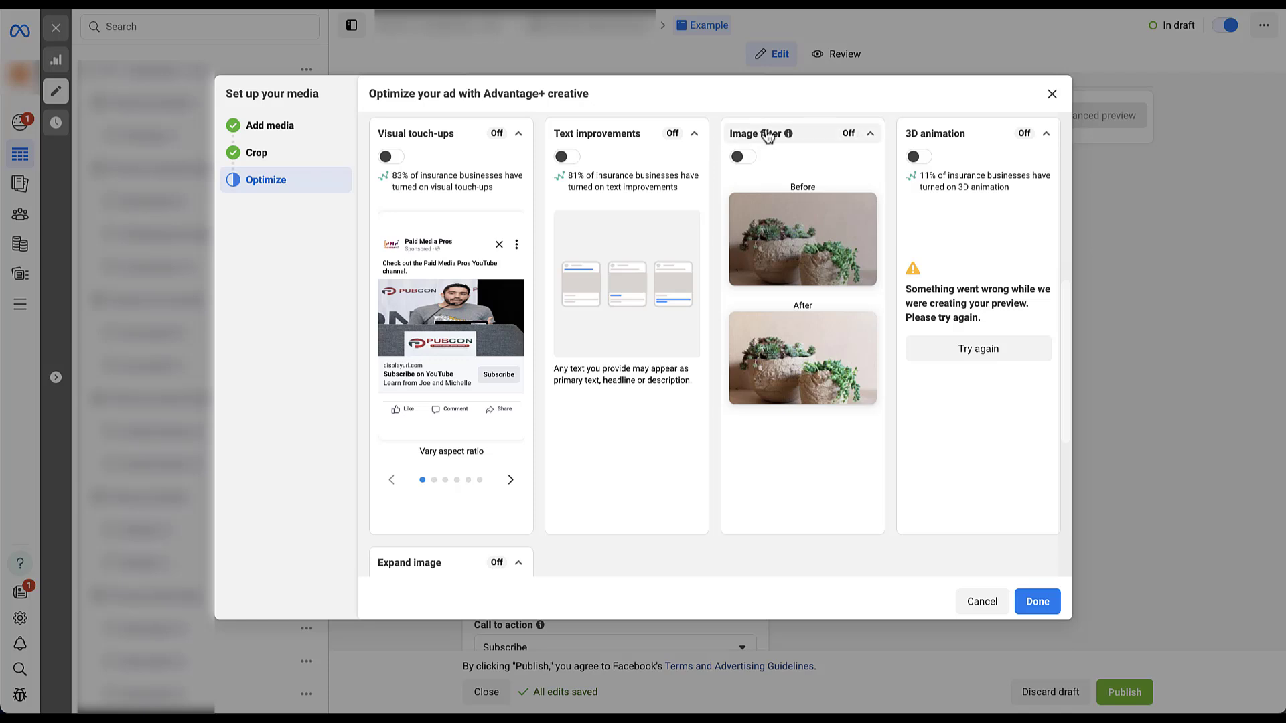
pyautogui.moveTo(788, 135)
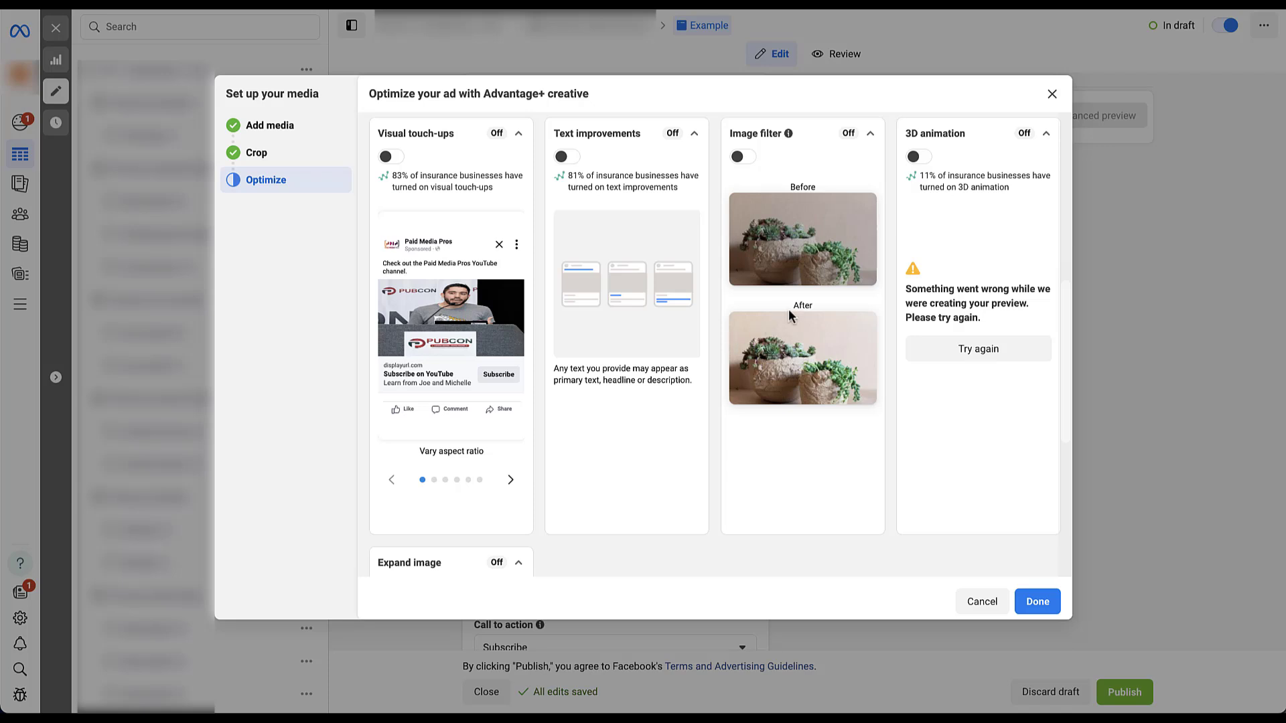
pyautogui.moveTo(974, 136)
pyautogui.scroll(-5, 893, 204)
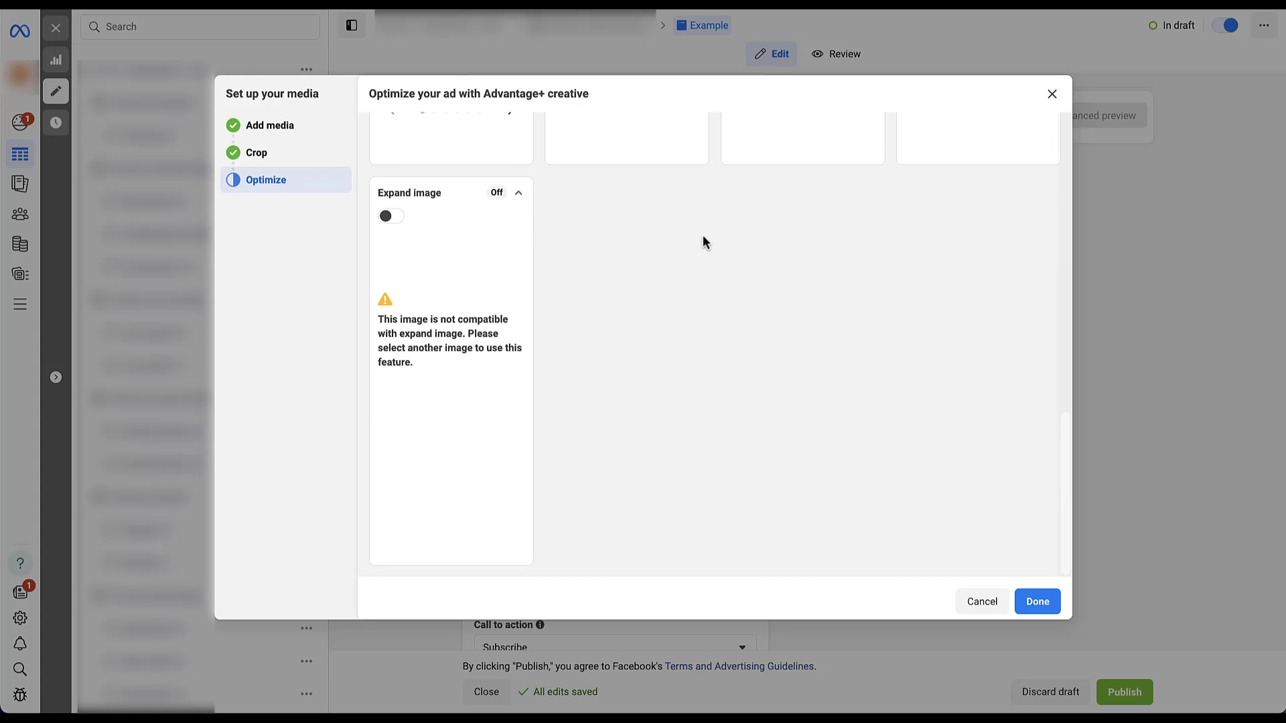
pyautogui.moveTo(450, 196)
pyautogui.scroll(5, 710, 238)
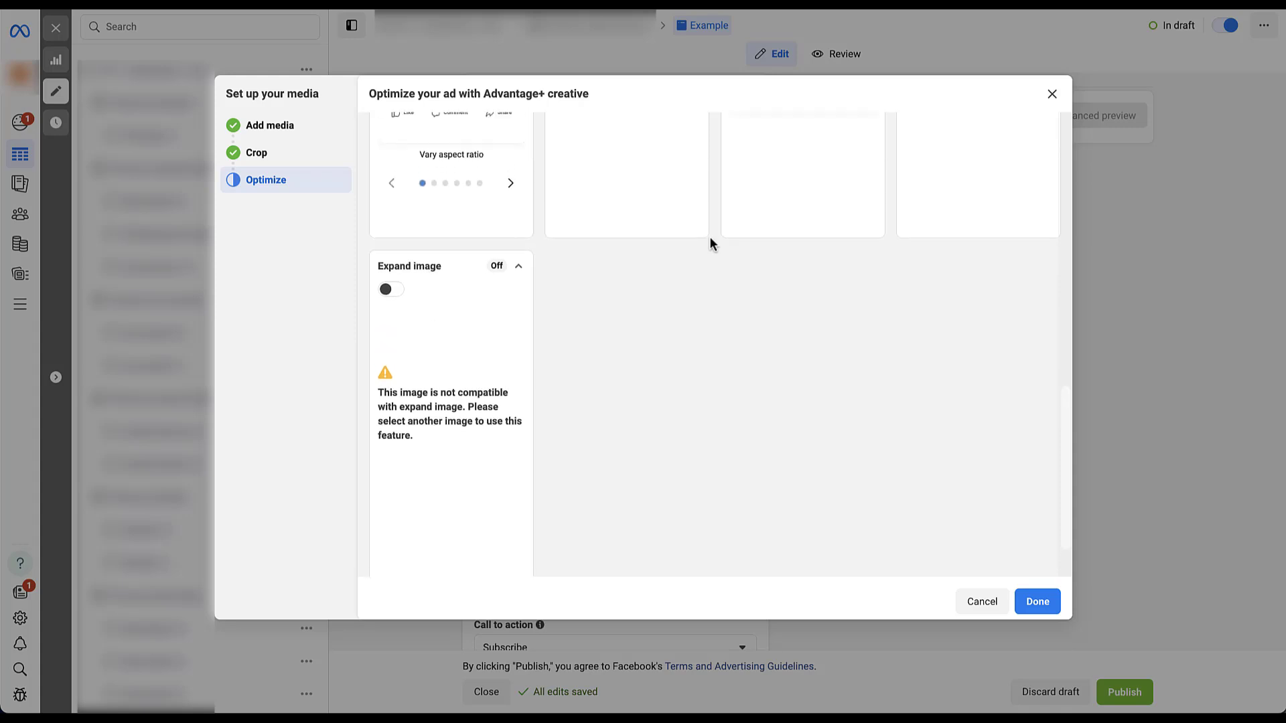
pyautogui.scroll(5, 709, 236)
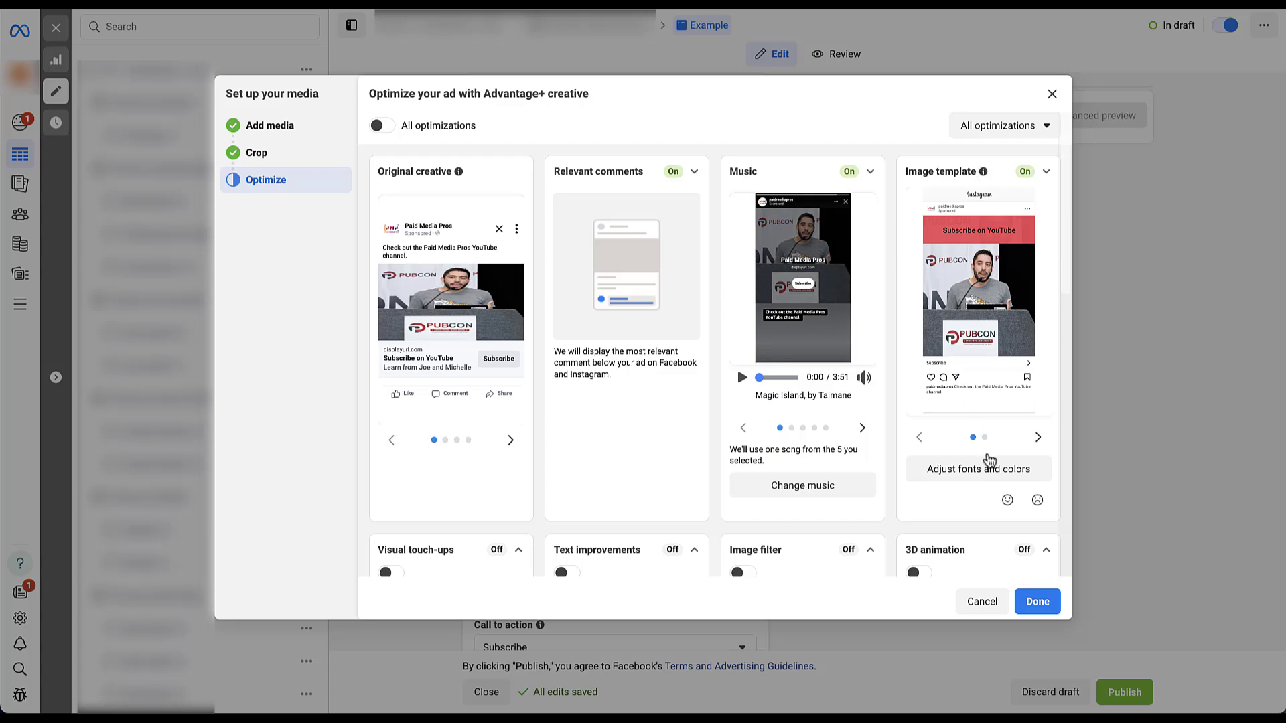
# Finish the media setup with the chosen optimizations and reopen the ad's Advantage+ creative settings for editing
pyautogui.click(1036, 603)
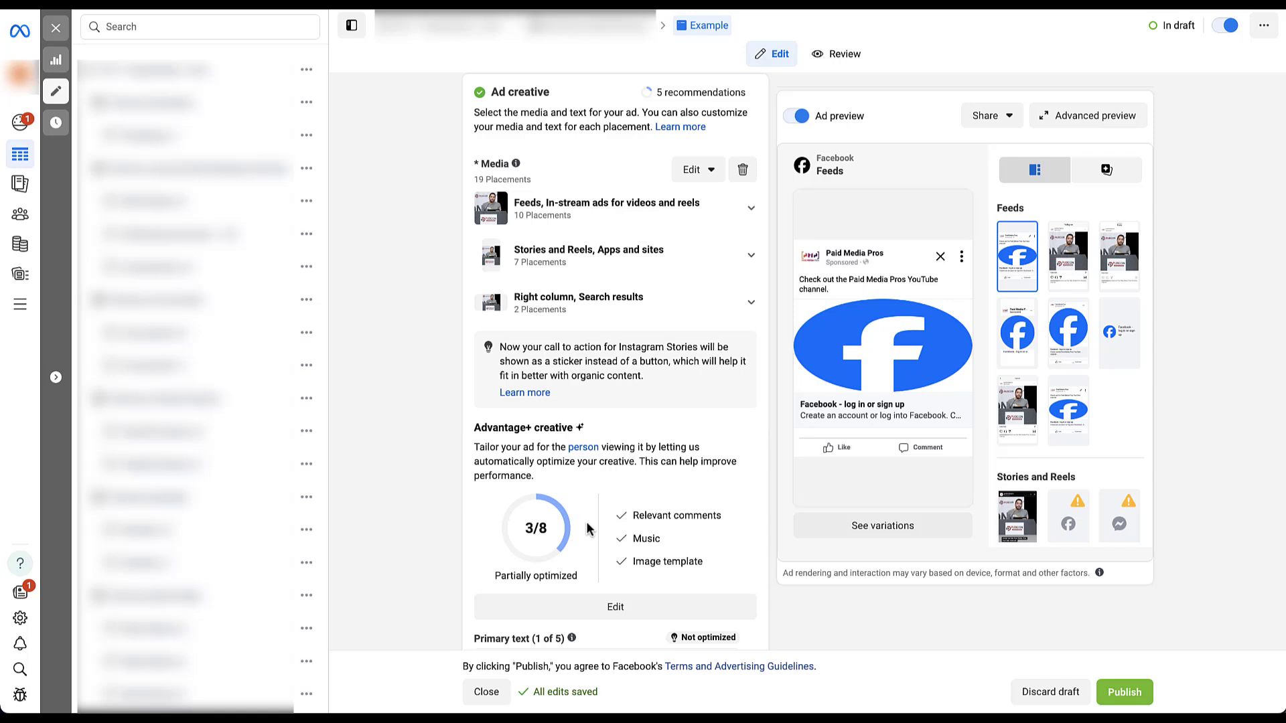
pyautogui.scroll(-1, 591, 515)
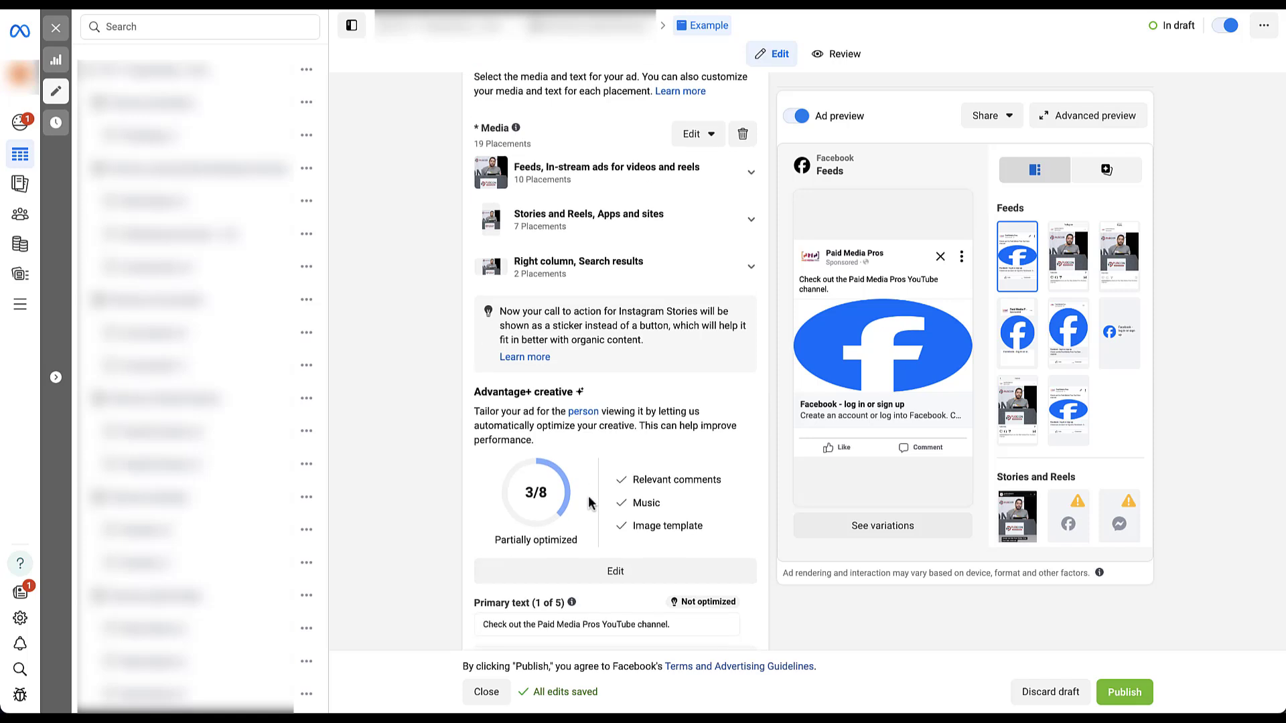
pyautogui.click(590, 575)
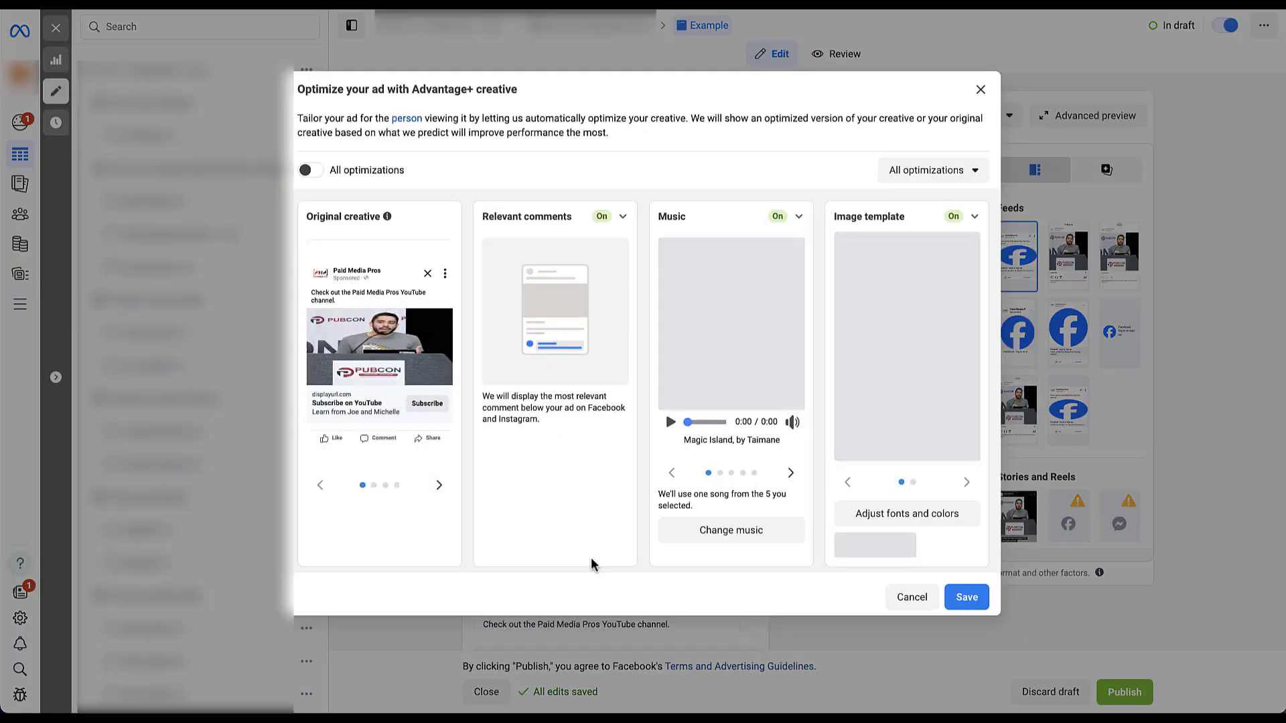